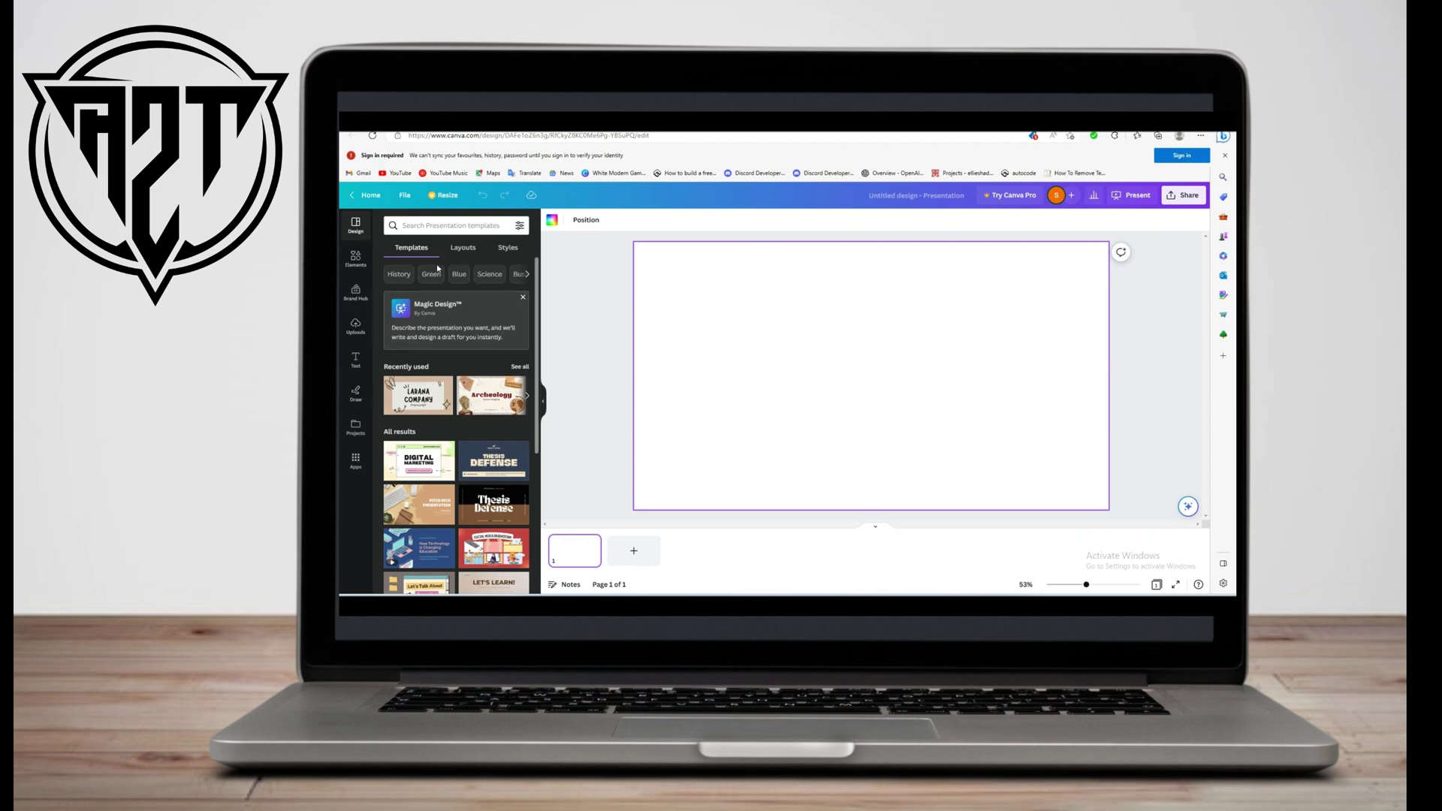
# Step: Fill the slide background with the black swatch from the brand palette
pyautogui.click(553, 221)
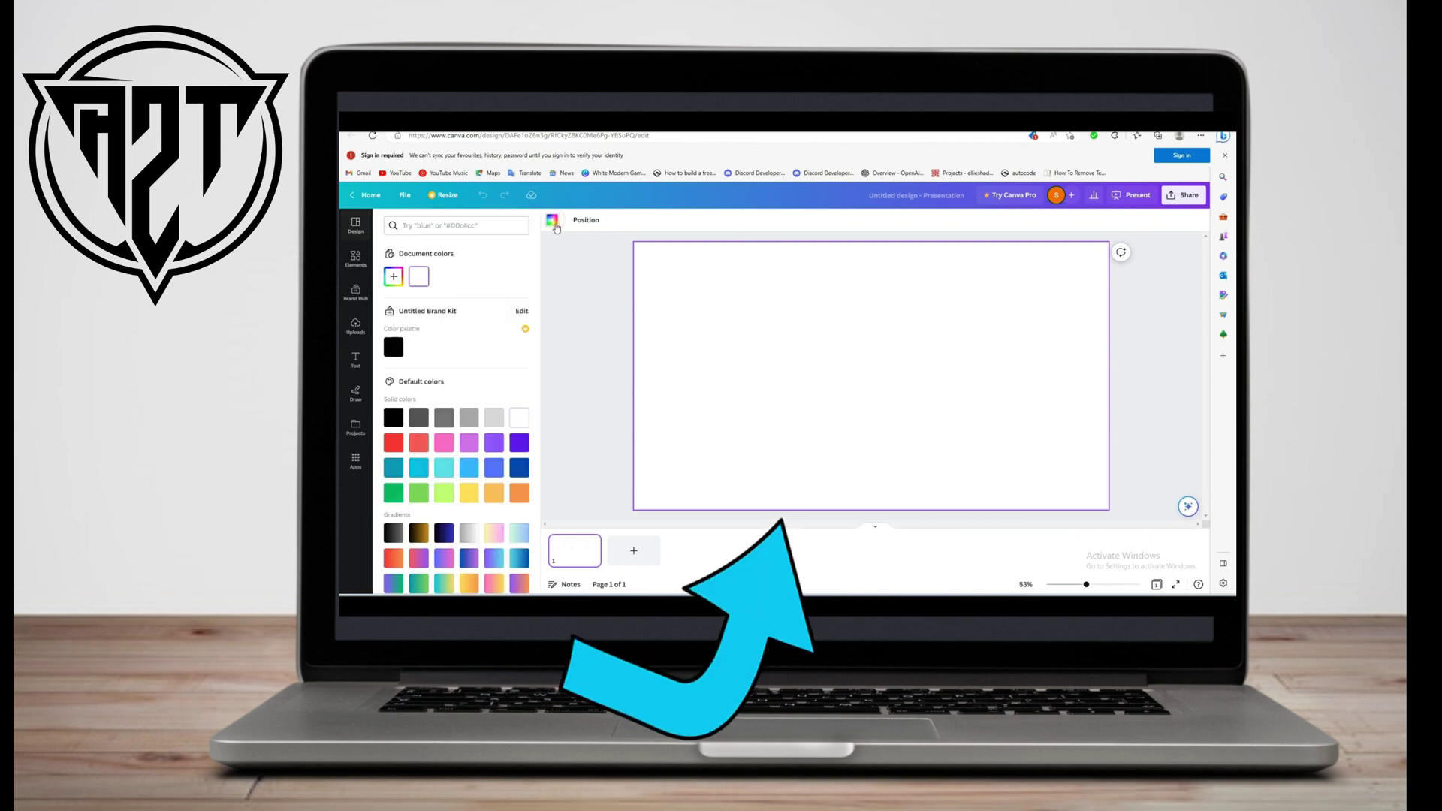
pyautogui.click(394, 347)
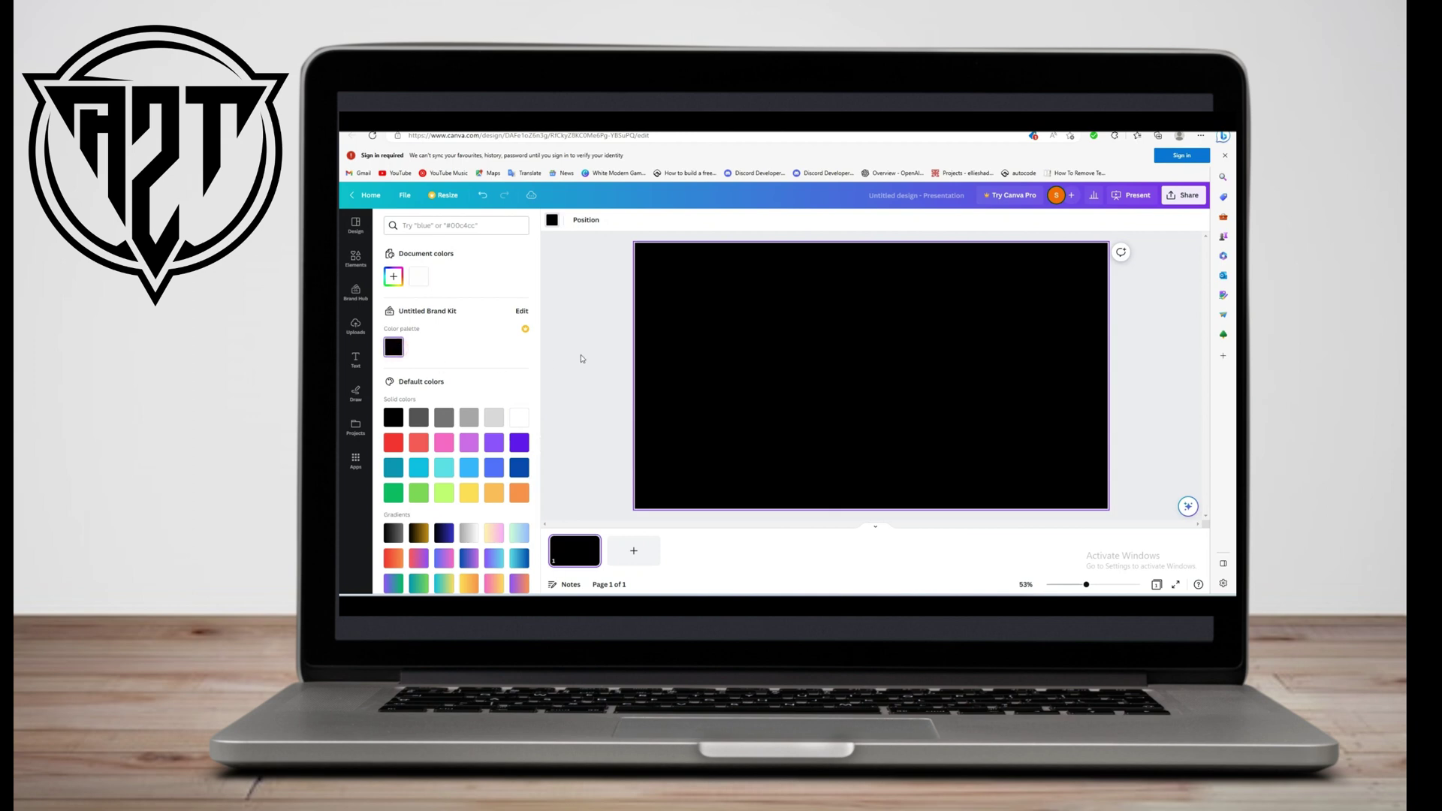
# Step: Add a white 'COMIC' heading, enlarge it to font size 282 and centre it
pyautogui.click(356, 360)
pyautogui.click(435, 337)
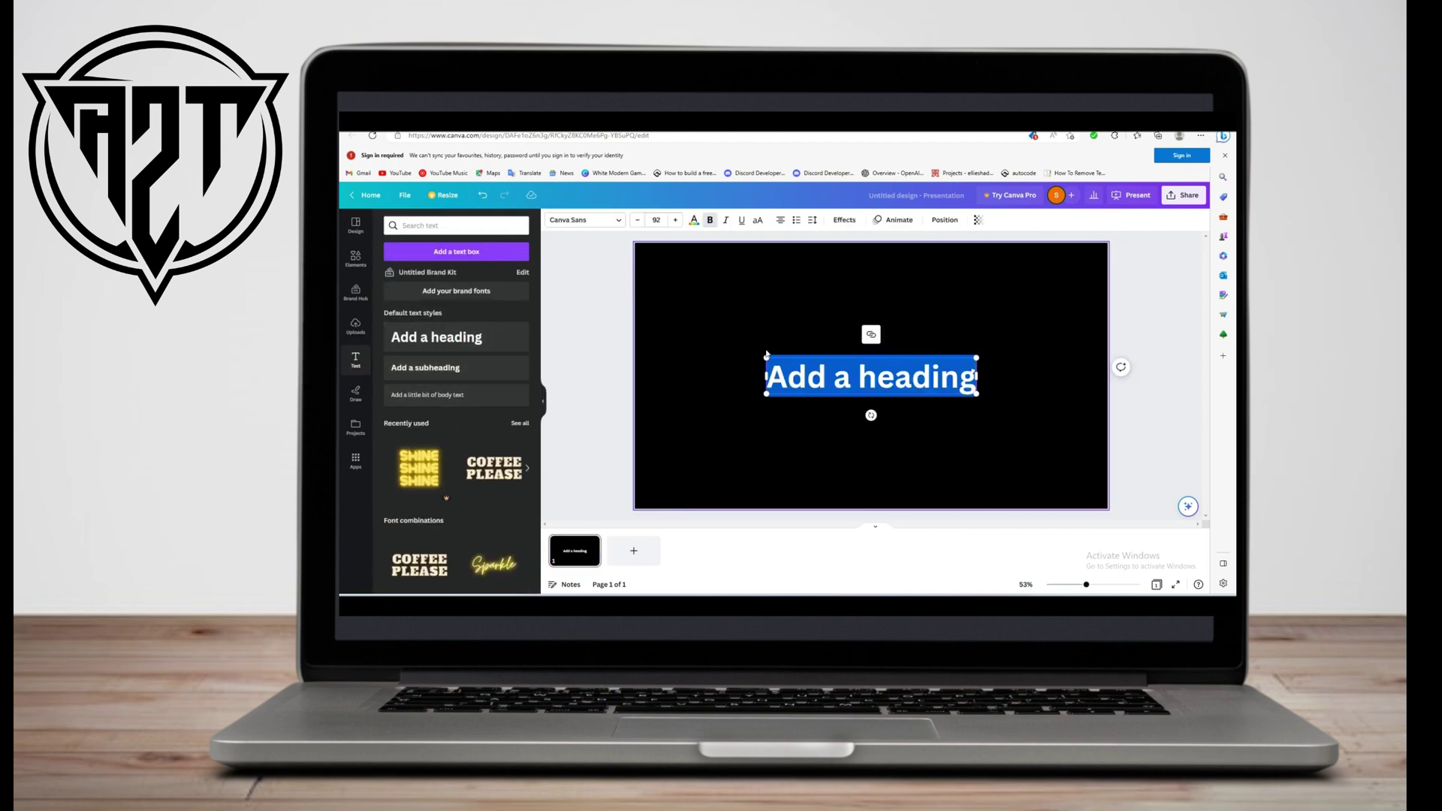
pyautogui.write('COMIC')
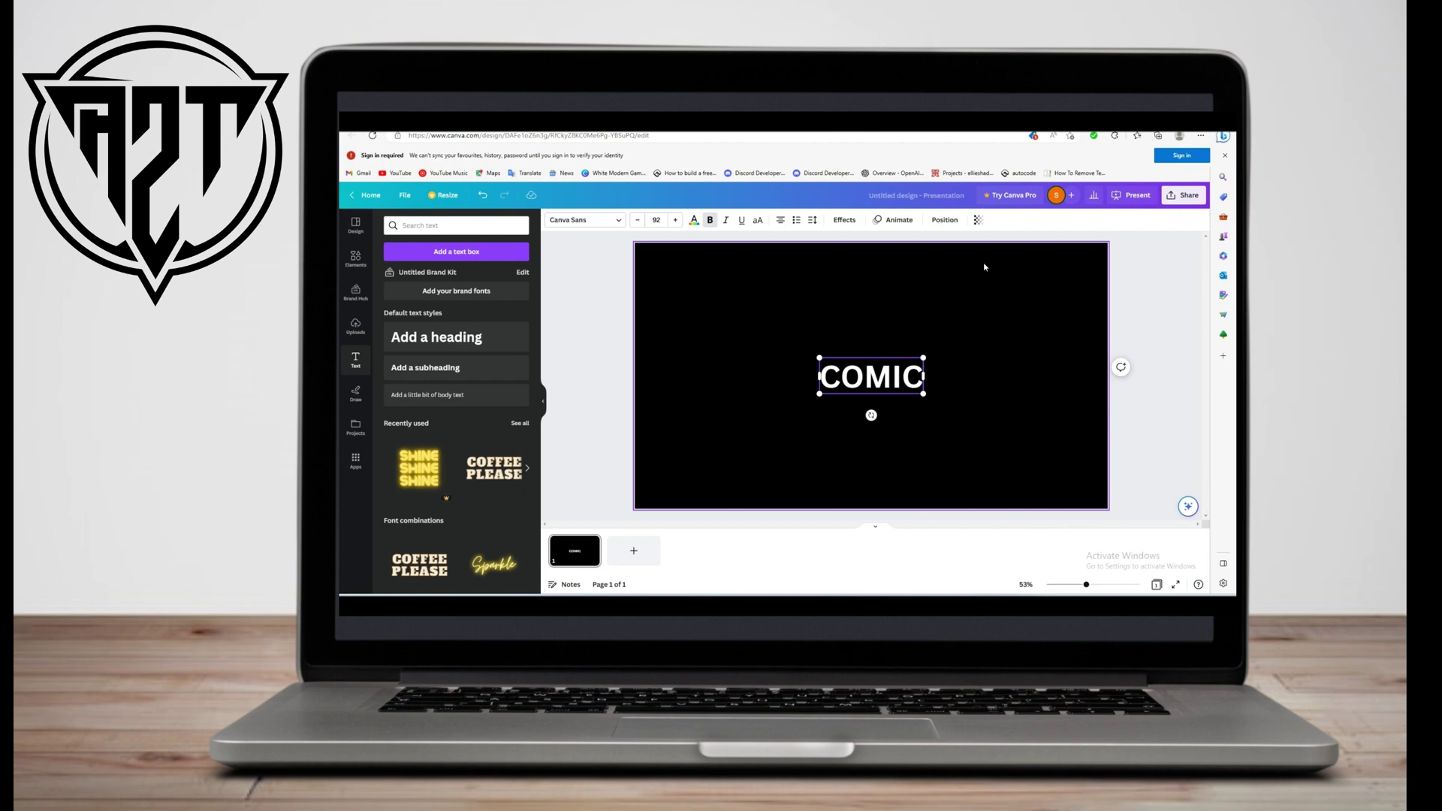
pyautogui.moveTo(818, 358); pyautogui.dragTo(746, 309)
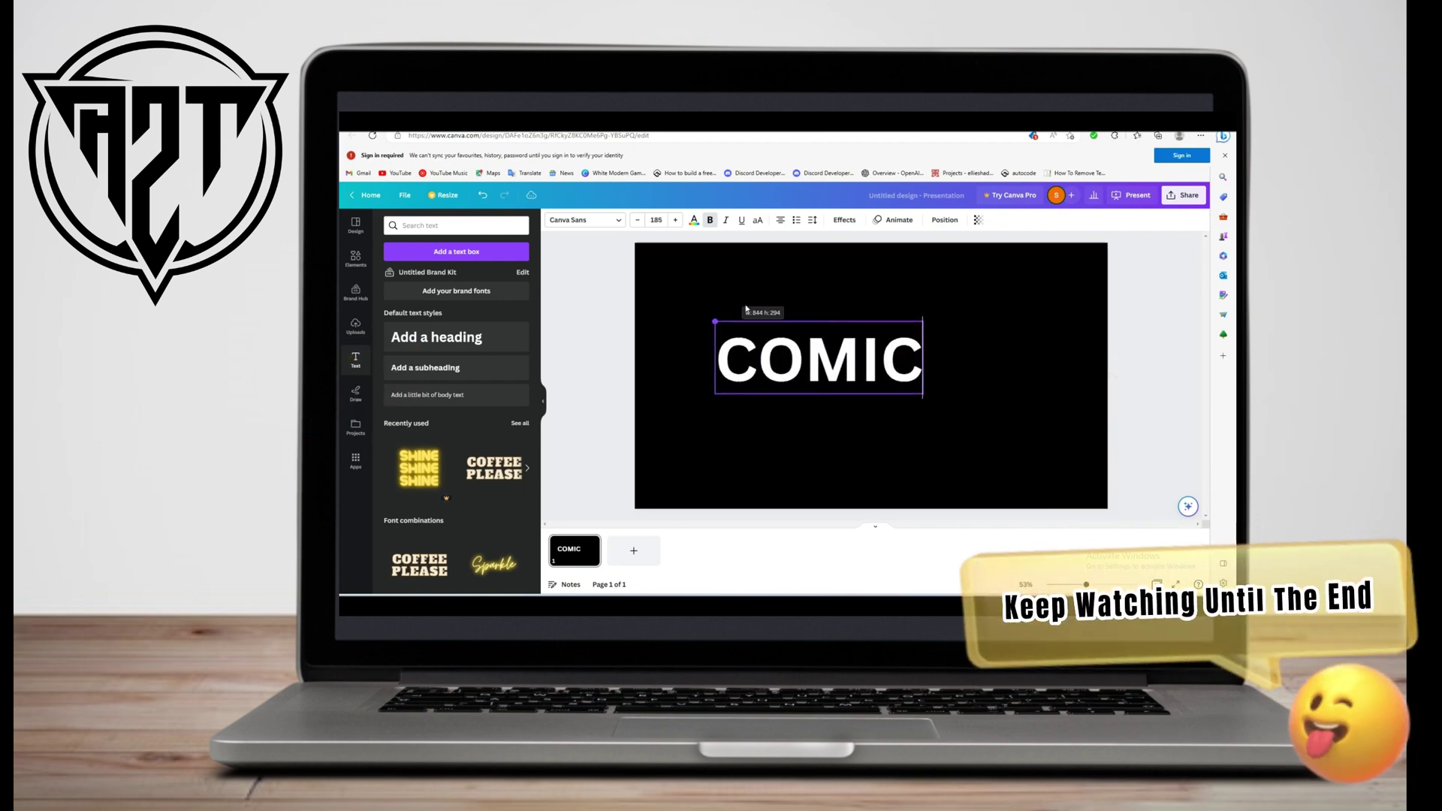
pyautogui.moveTo(922, 394); pyautogui.dragTo(981, 430)
pyautogui.moveTo(881, 320); pyautogui.dragTo(866, 302)
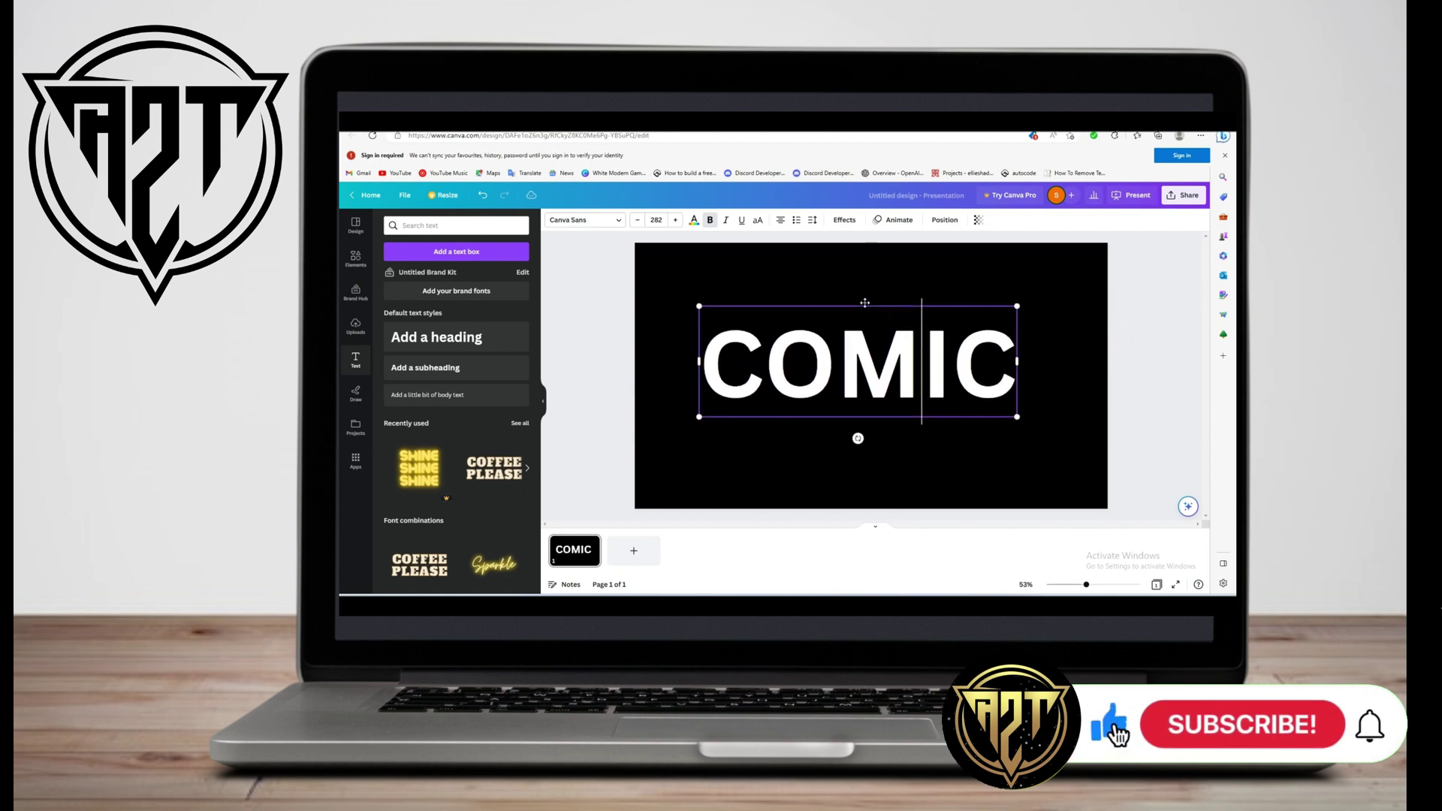
# Step: Change the COMIC heading's text colour from white to the default yellow
pyautogui.click(698, 220)
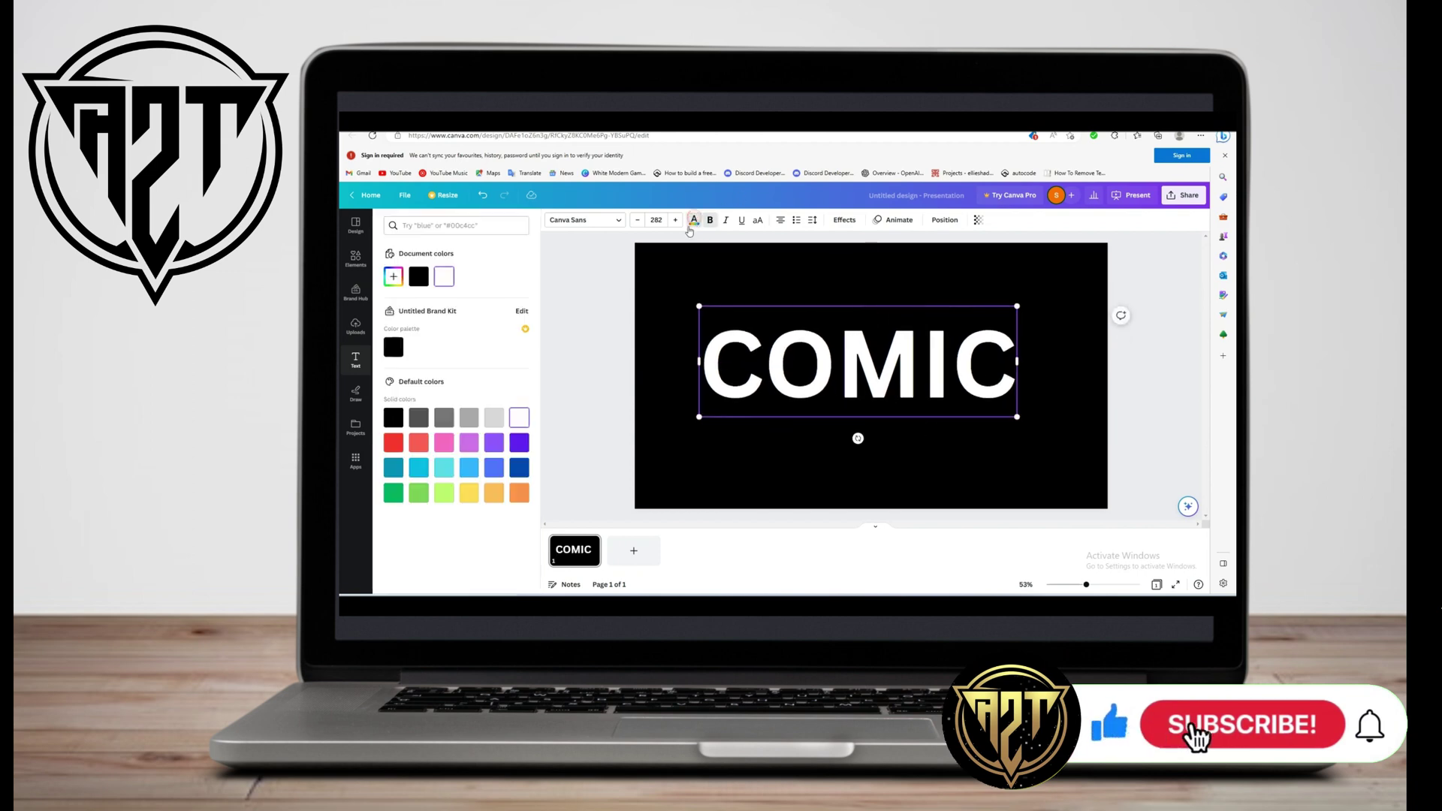
pyautogui.click(469, 492)
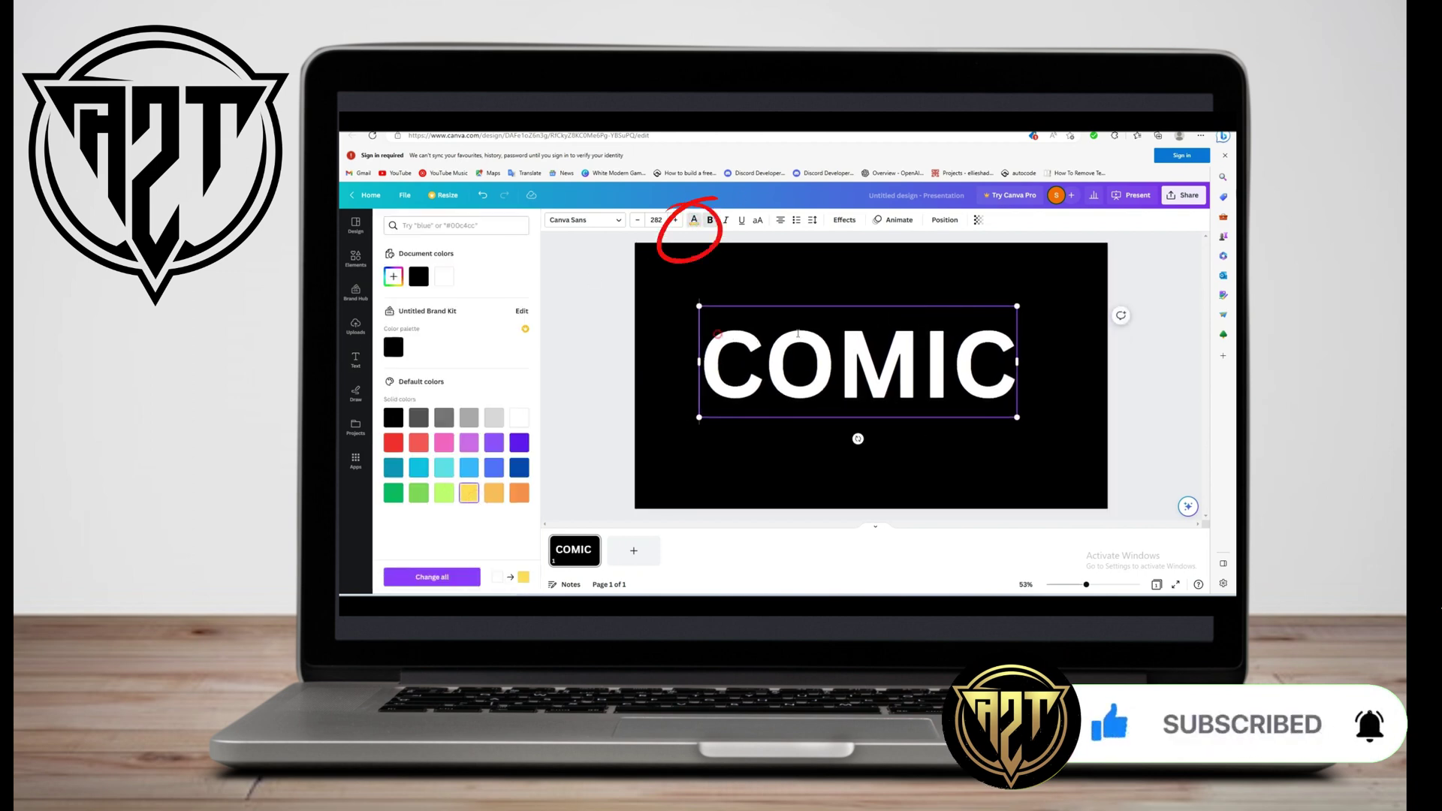
pyautogui.doubleClick(975, 323)
pyautogui.hotkey('shift', 'Left')
pyautogui.hotkey('shift', 'Left')
pyautogui.hotkey('shift', 'Left')
pyautogui.moveTo(1014, 361); pyautogui.dragTo(715, 266)
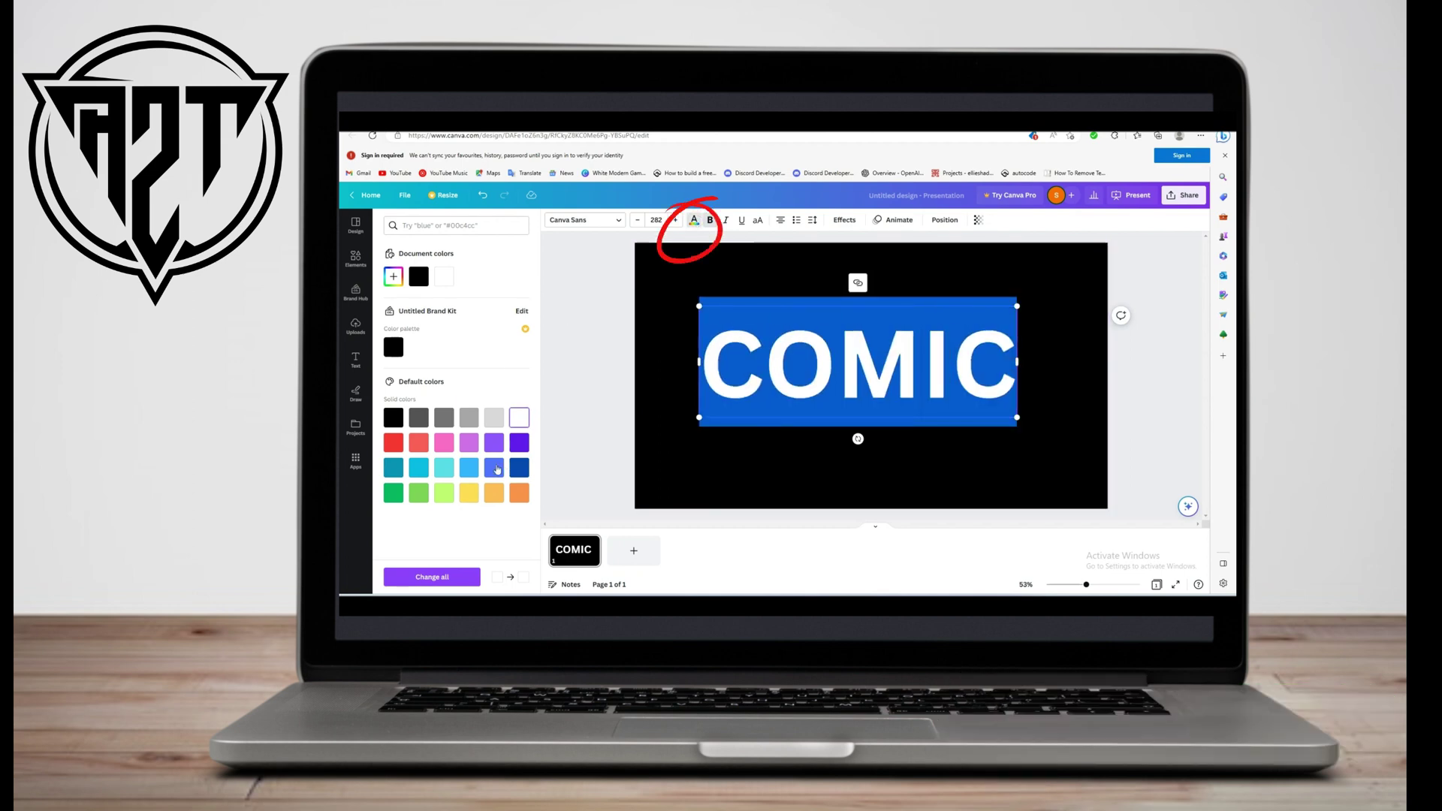
pyautogui.click(801, 378)
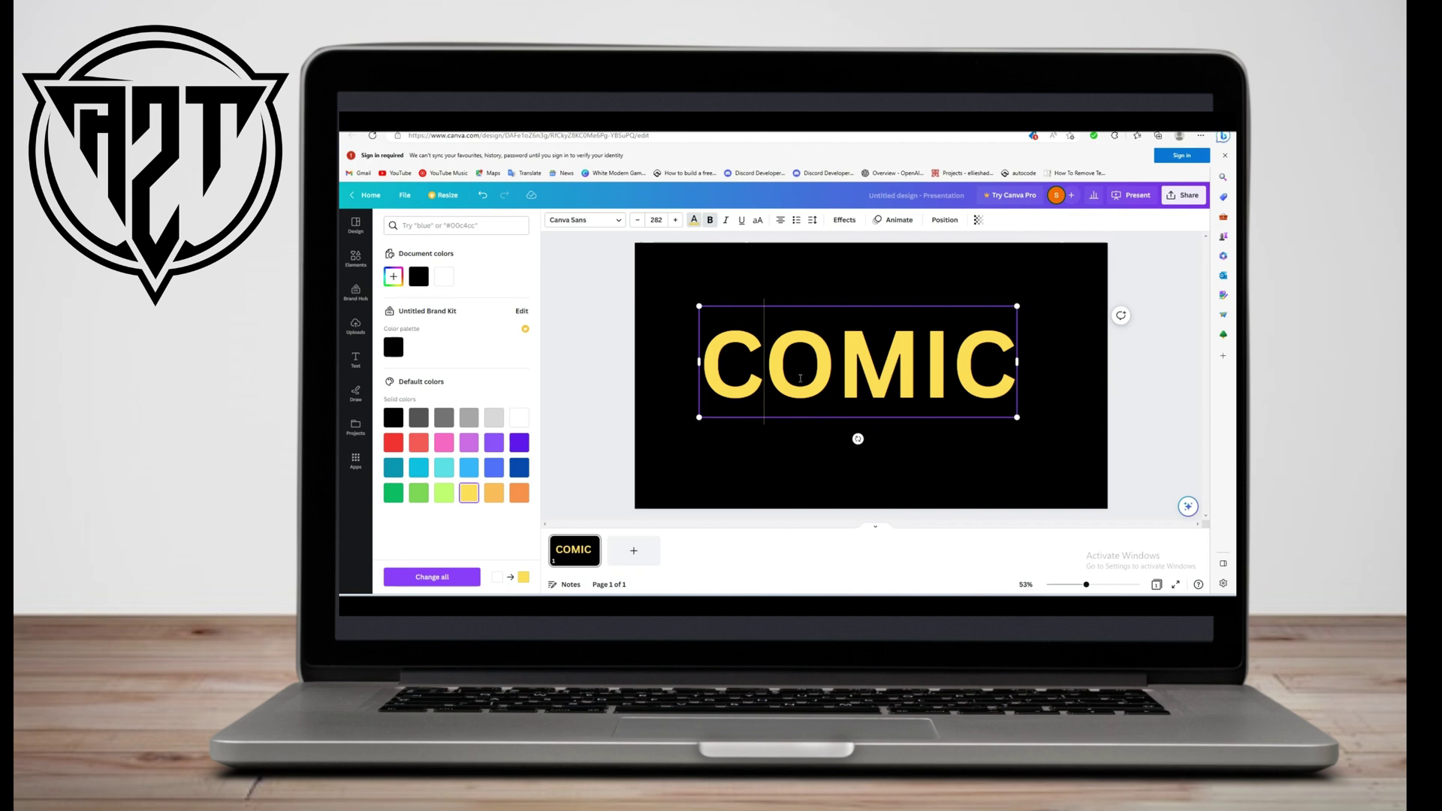
# Step: Set the COMIC heading in the Bangers font
pyautogui.click(584, 219)
pyautogui.click(443, 252)
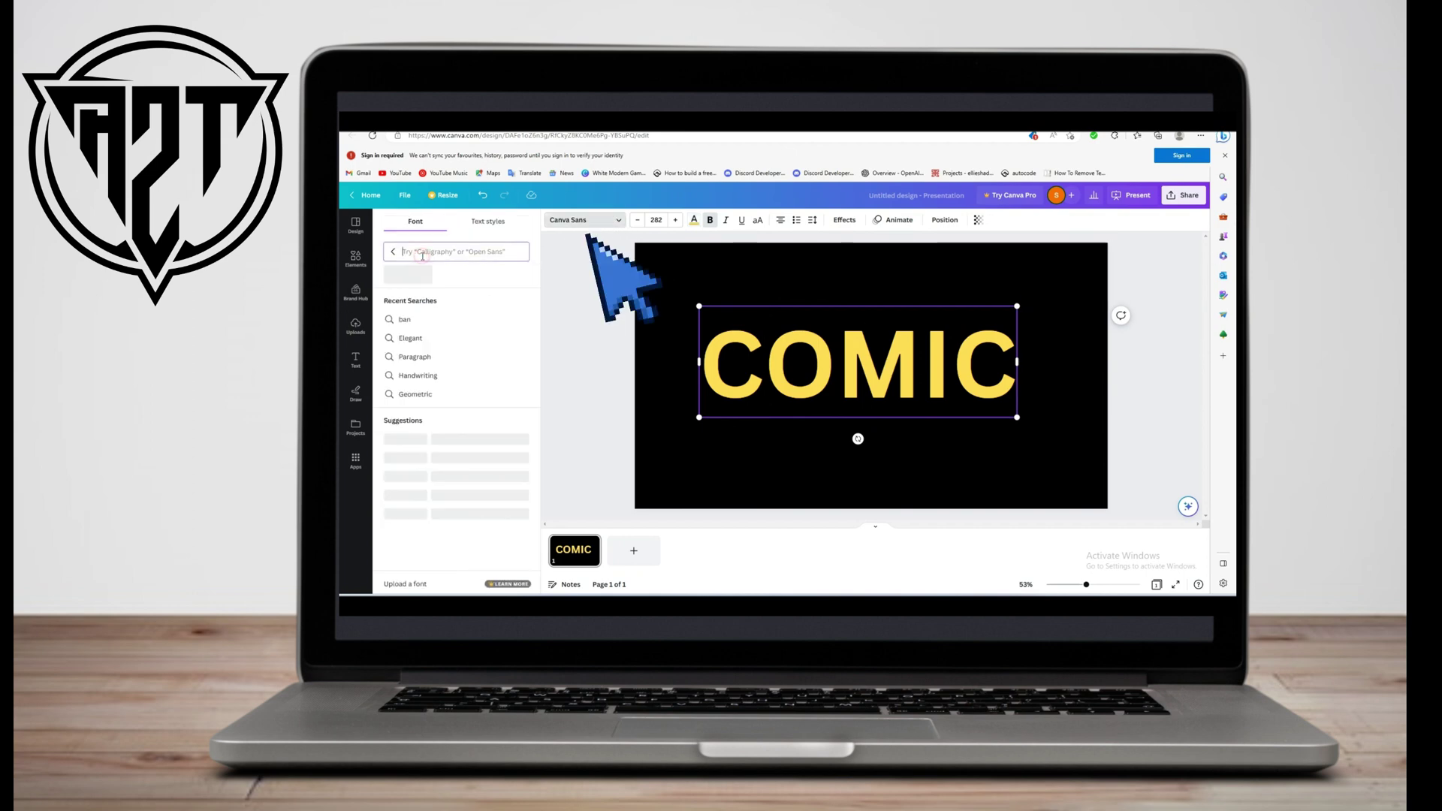
pyautogui.write('ban')
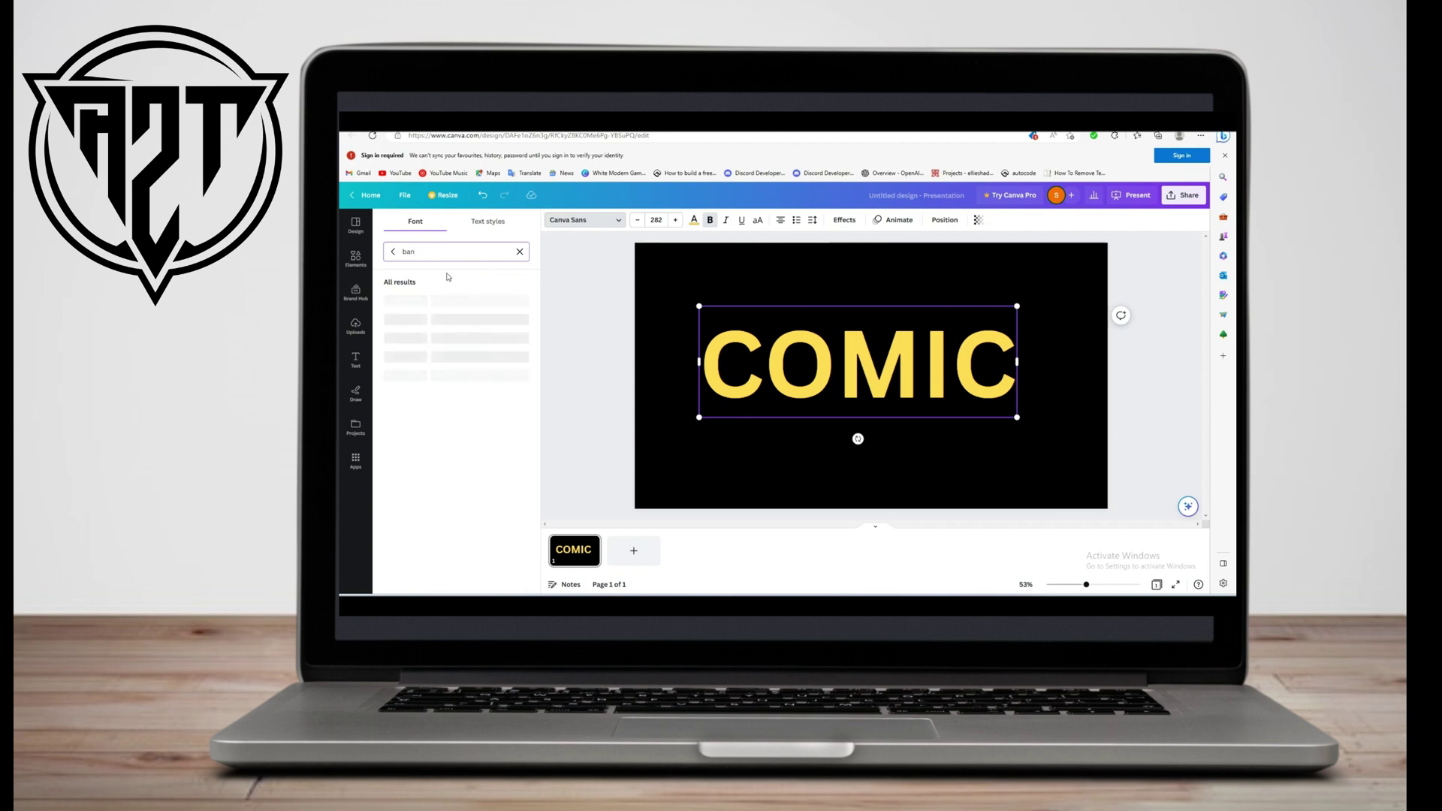
pyautogui.write('ge')
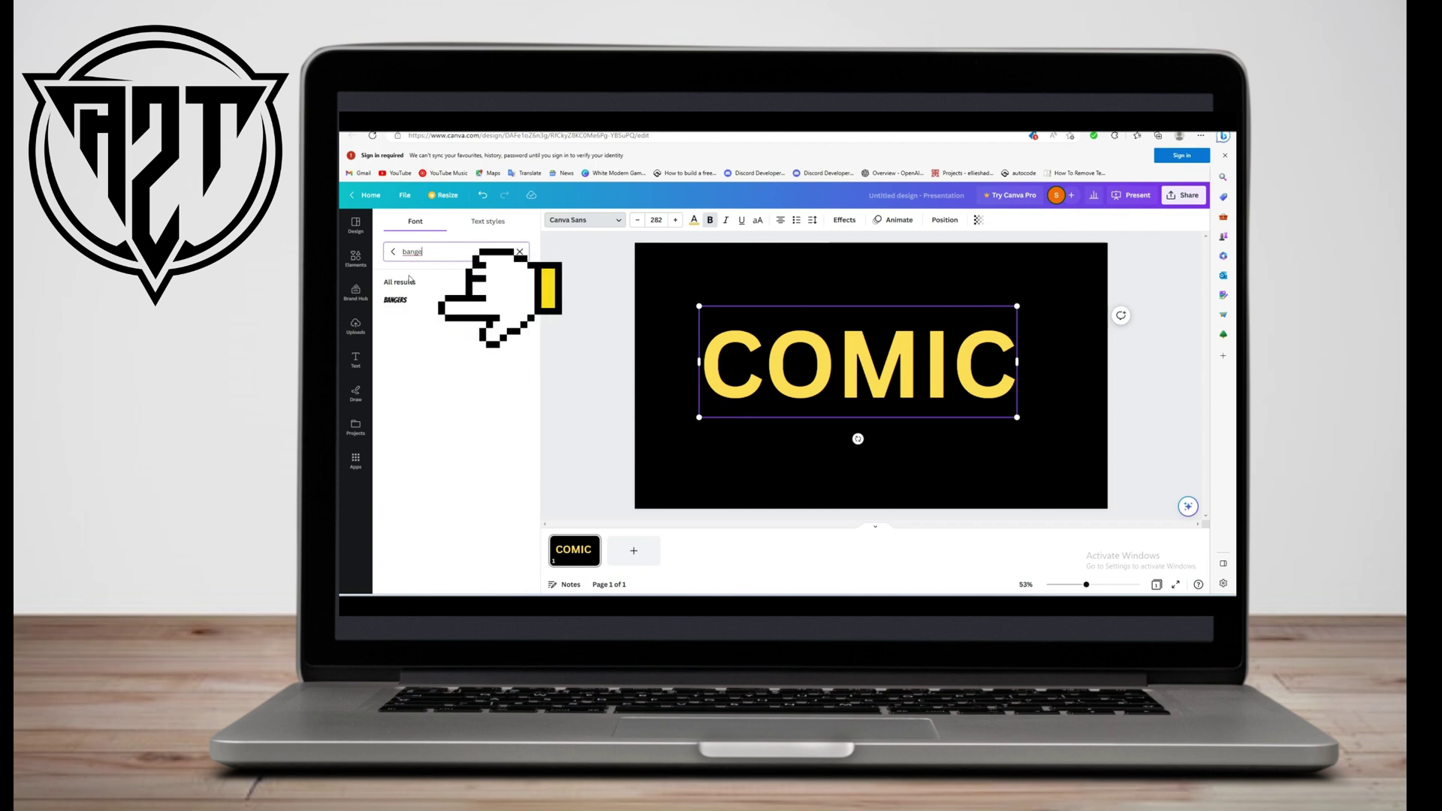
pyautogui.click(396, 299)
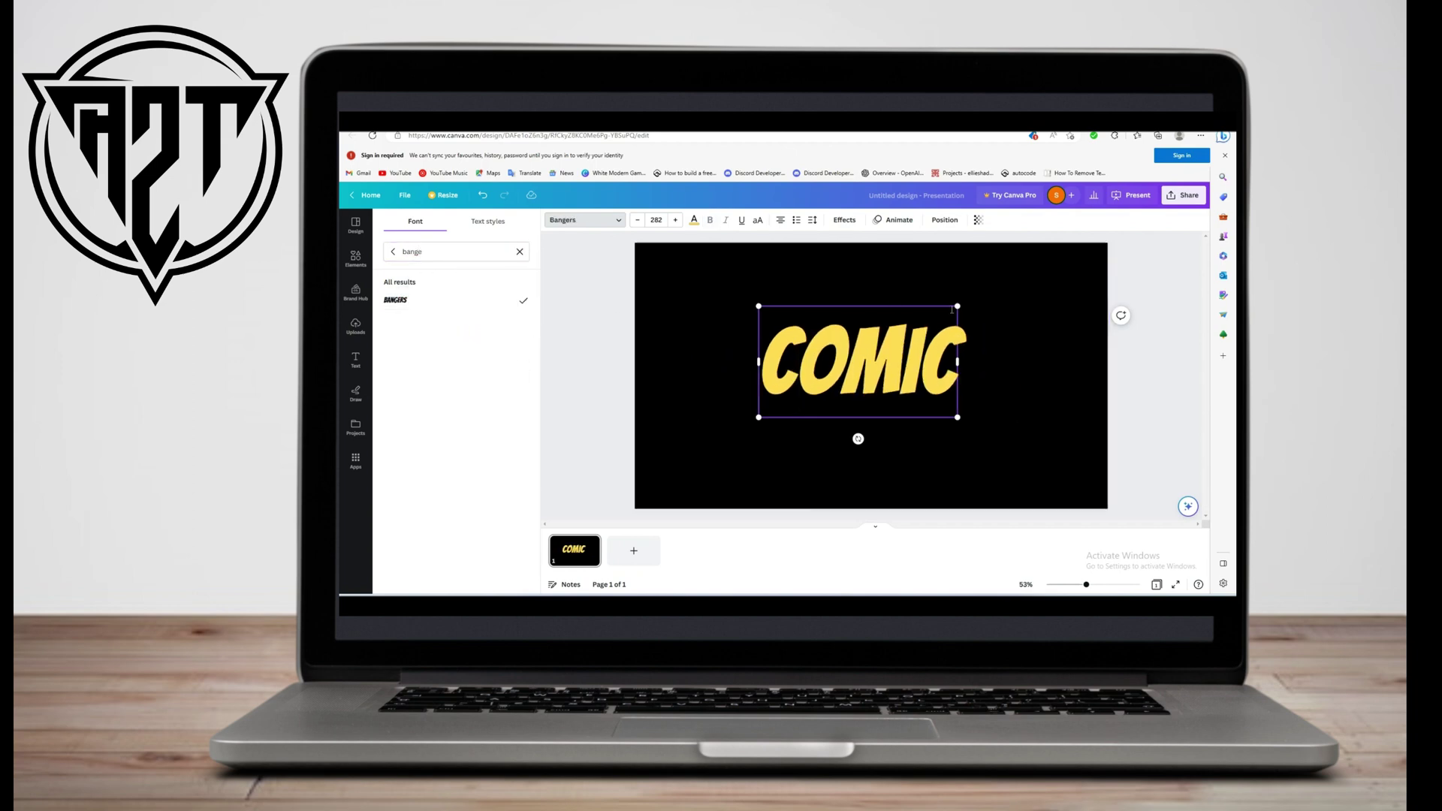
# Step: Enlarge the COMIC lettering to about font size 428
pyautogui.moveTo(965, 305); pyautogui.dragTo(1005, 283)
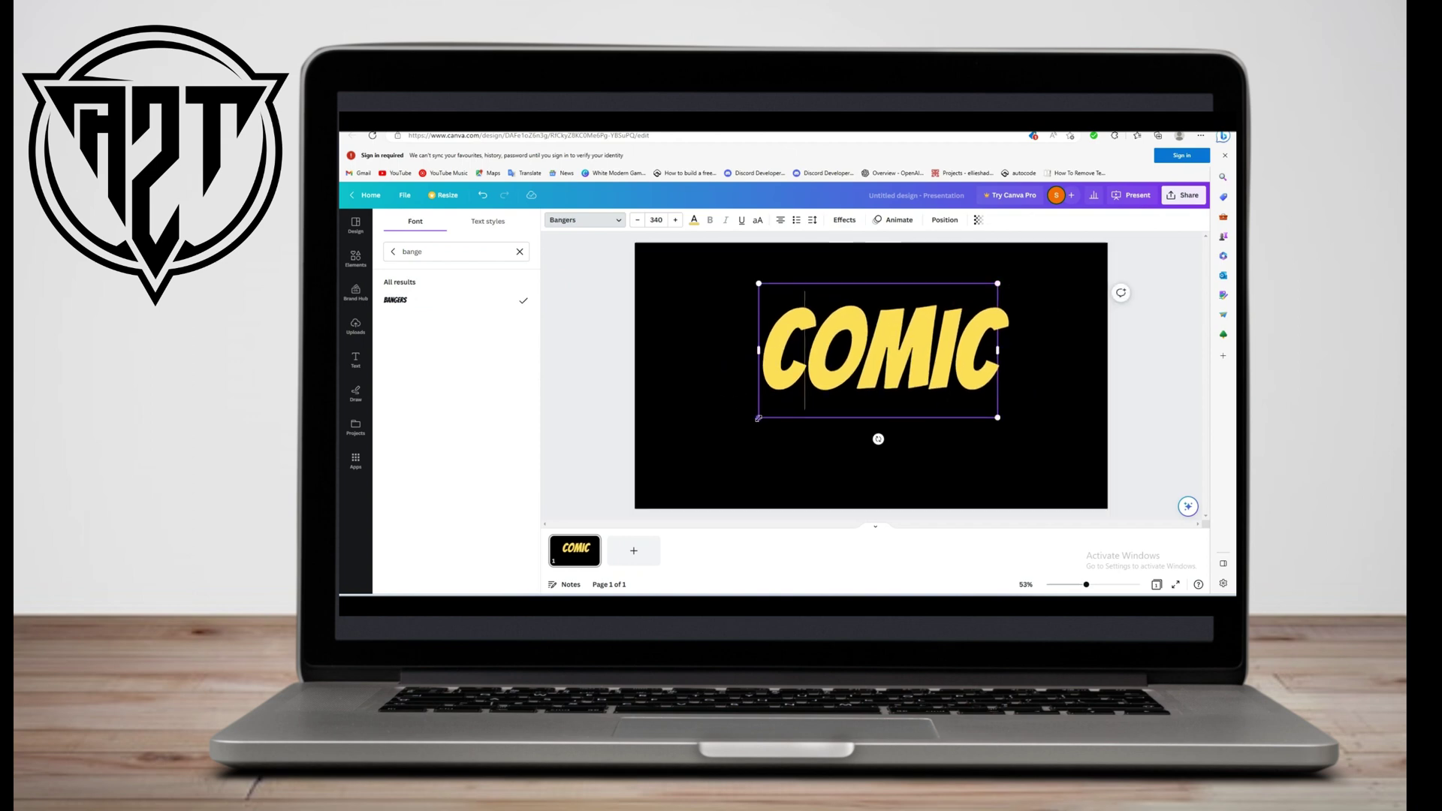
pyautogui.moveTo(759, 419); pyautogui.dragTo(715, 442)
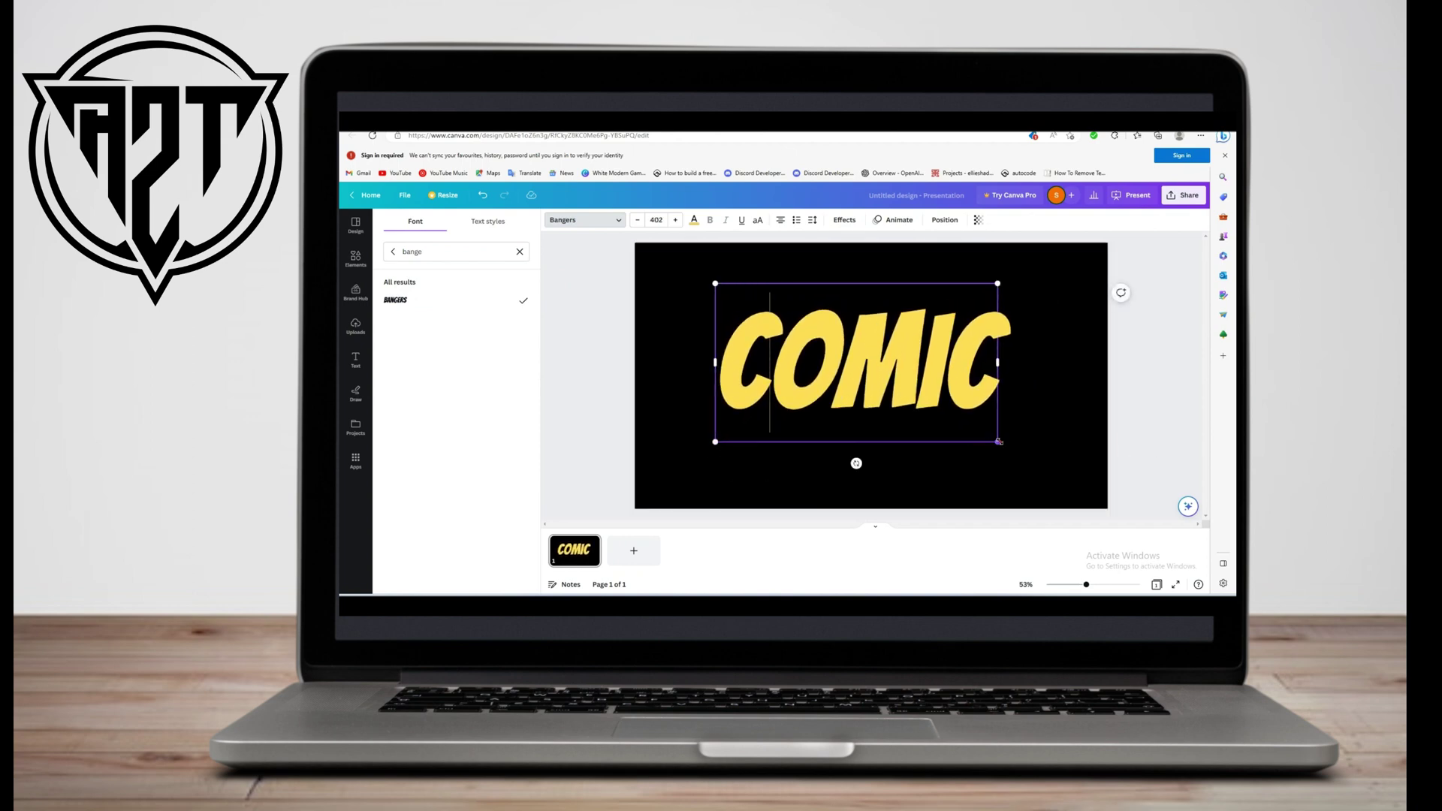
pyautogui.moveTo(999, 442); pyautogui.dragTo(1018, 453)
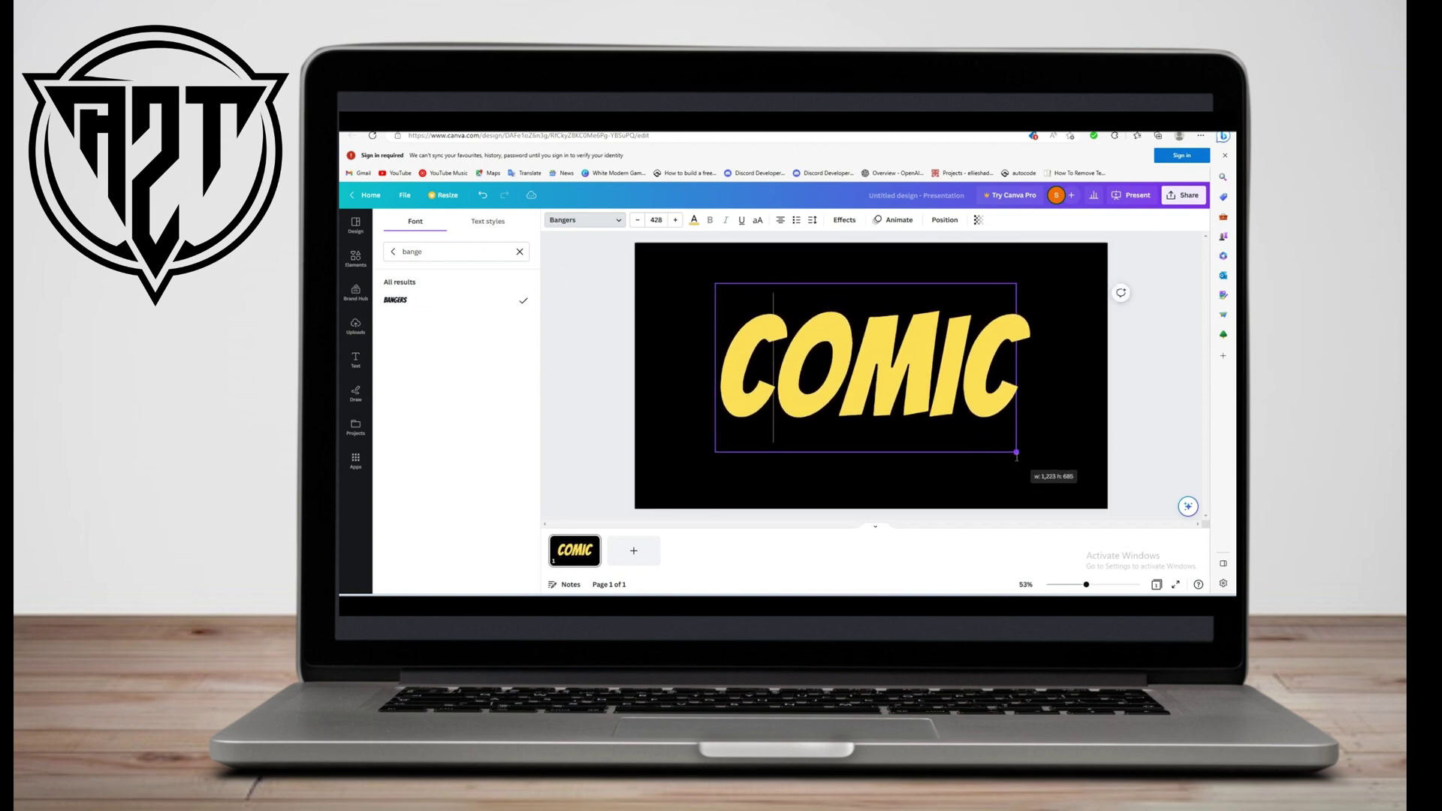
# Step: Search the elements library for 'Gradient' and show only the graphics results
pyautogui.click(353, 260)
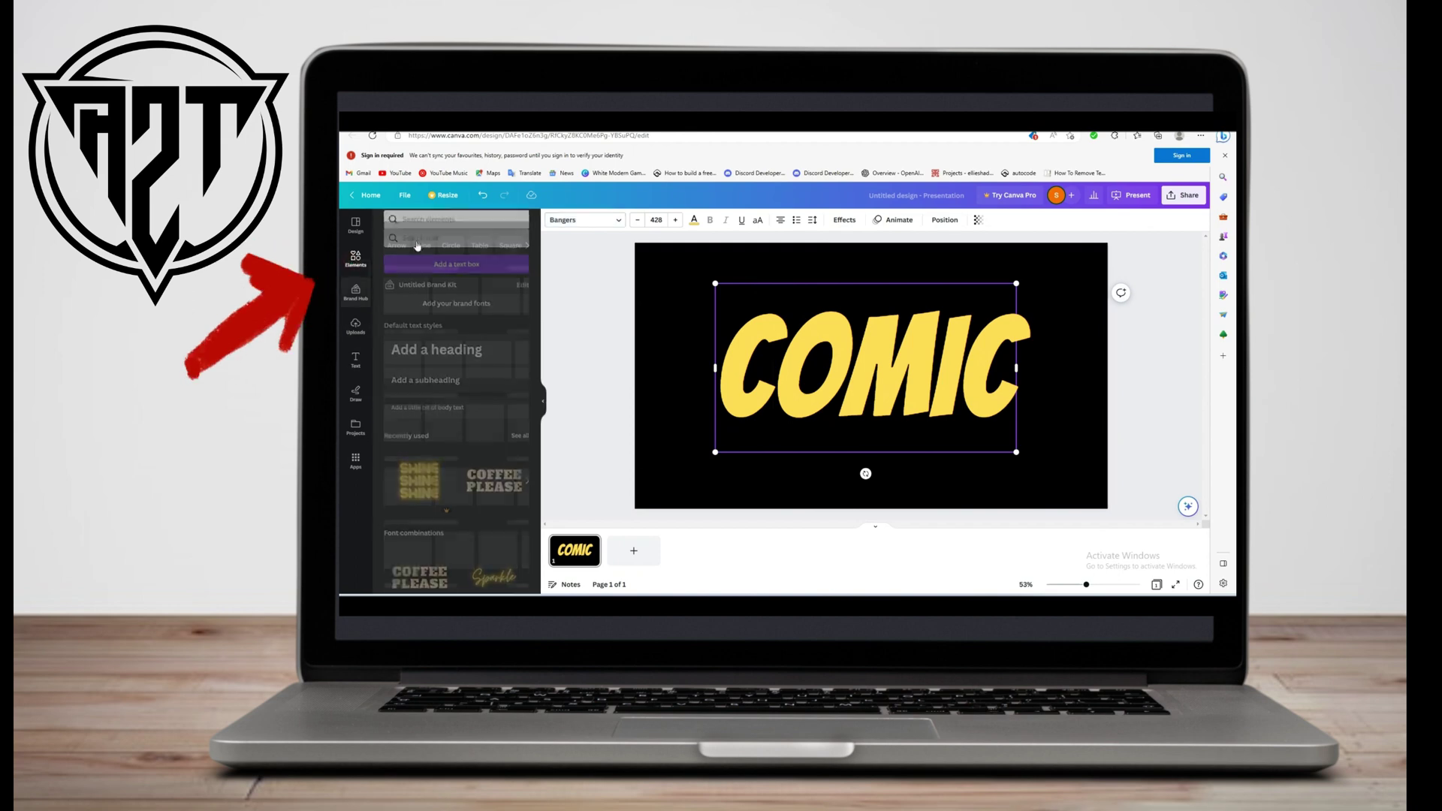
pyautogui.click(465, 226)
pyautogui.write('grad')
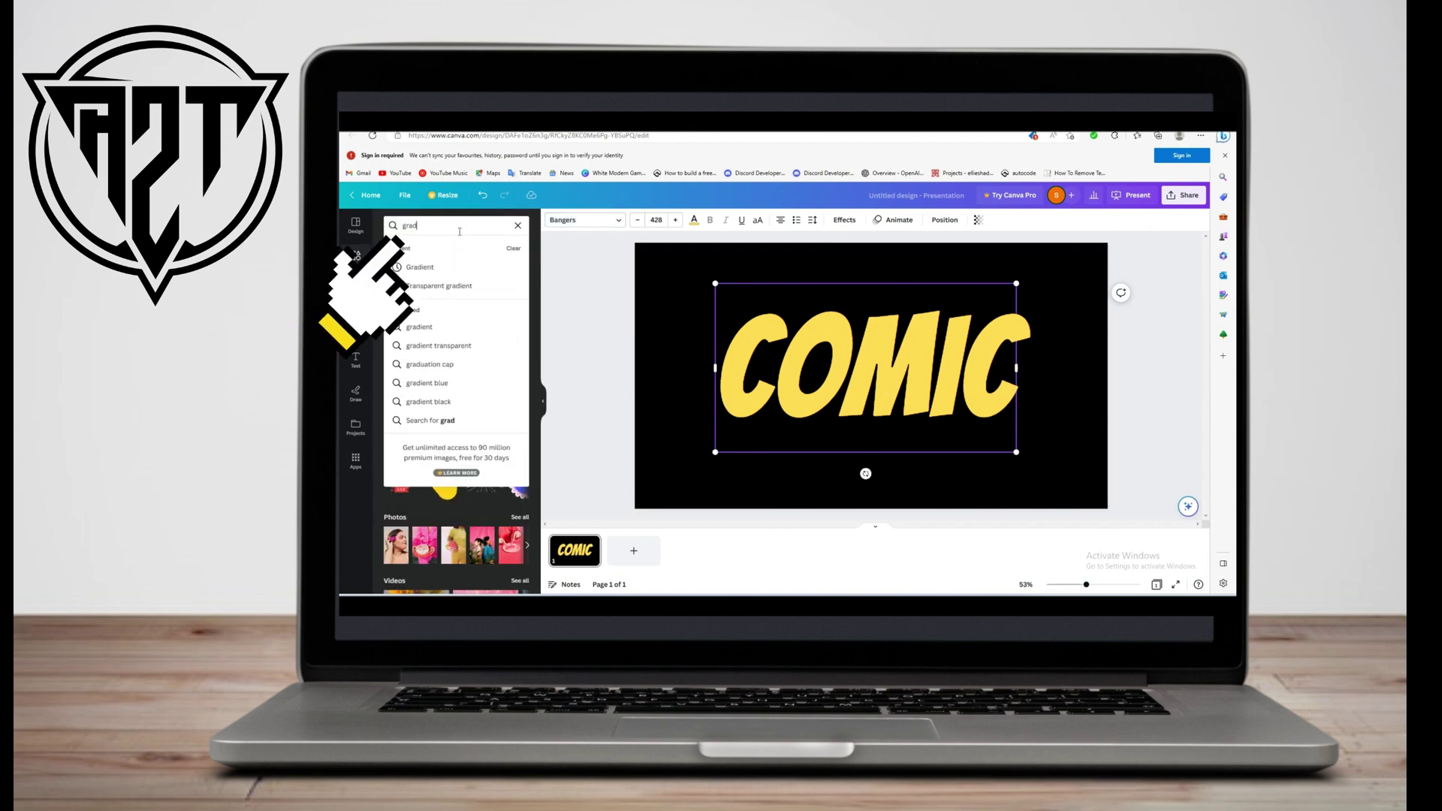
pyautogui.click(422, 267)
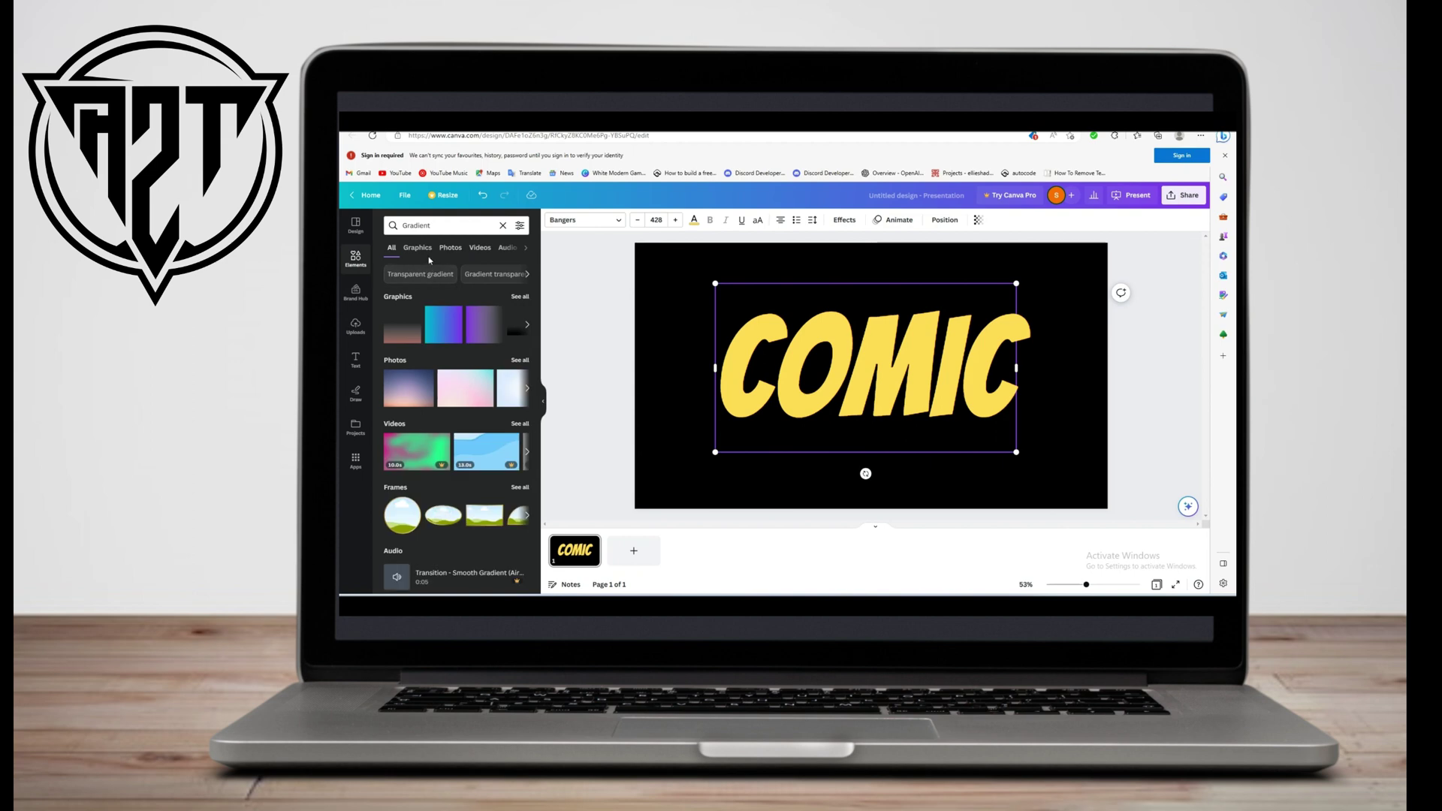
pyautogui.click(426, 255)
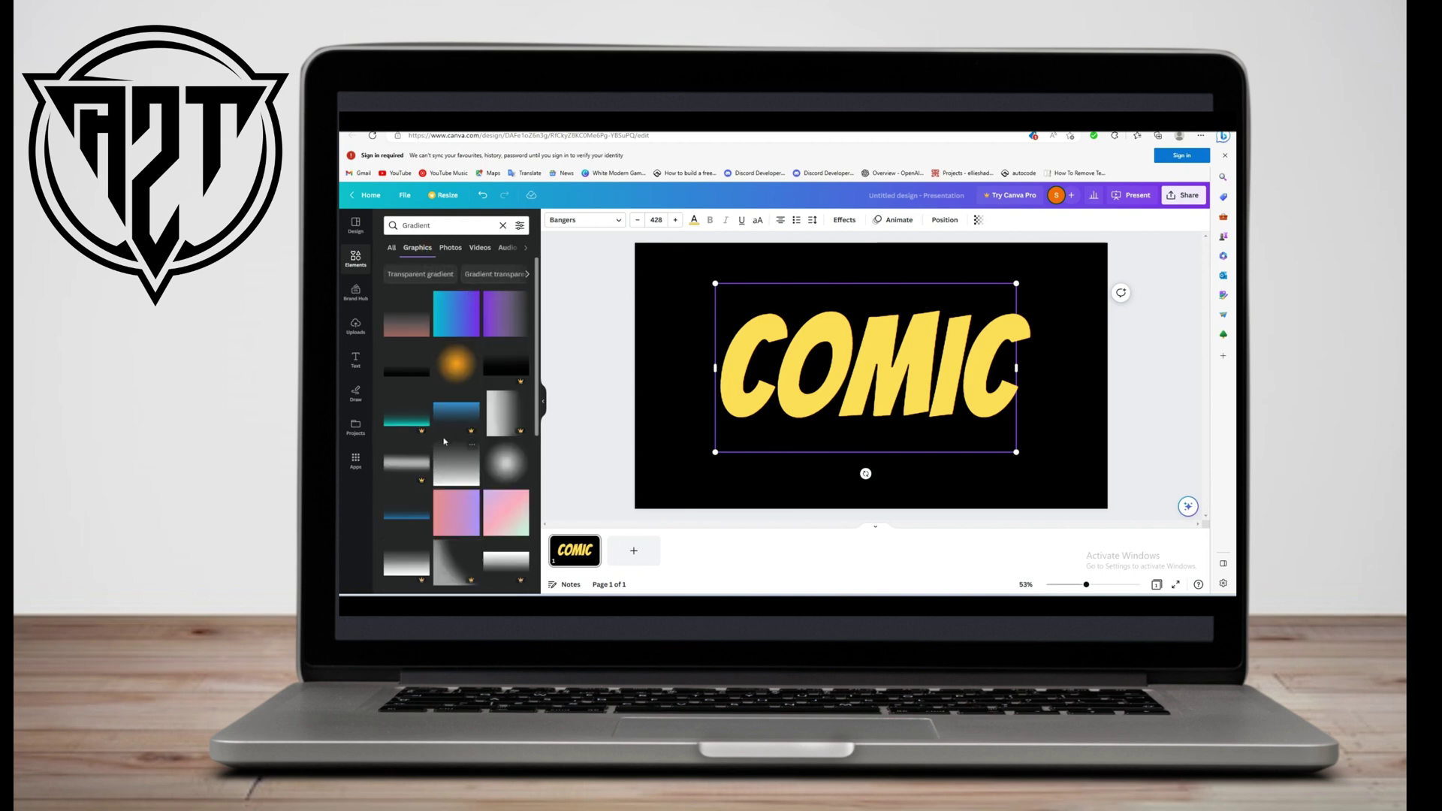
# Step: Place a blue gradient behind COMIC, duplicate it and move the copy up
pyautogui.moveTo(513, 460); pyautogui.dragTo(657, 332)
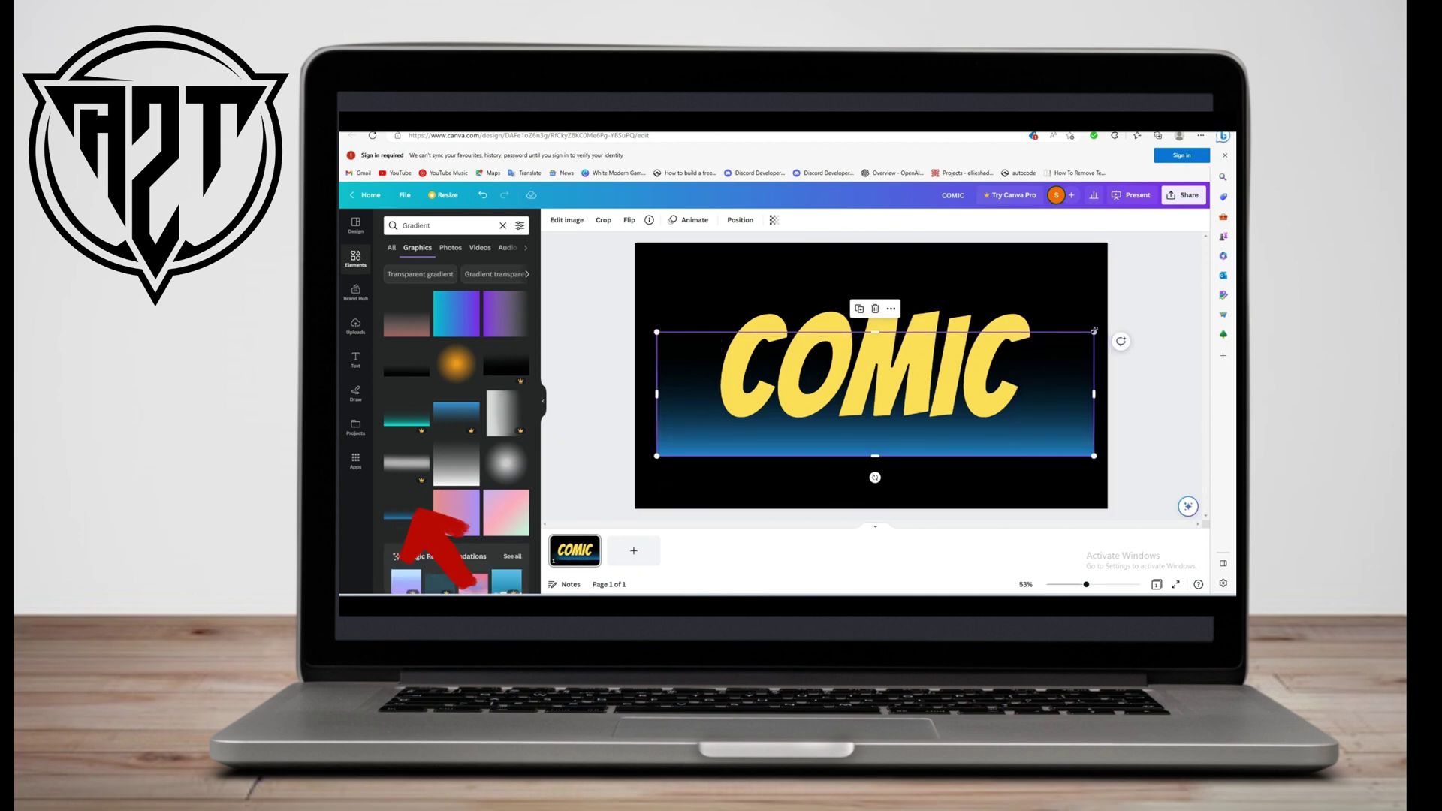
pyautogui.click(860, 308)
pyautogui.moveTo(885, 371); pyautogui.dragTo(888, 295)
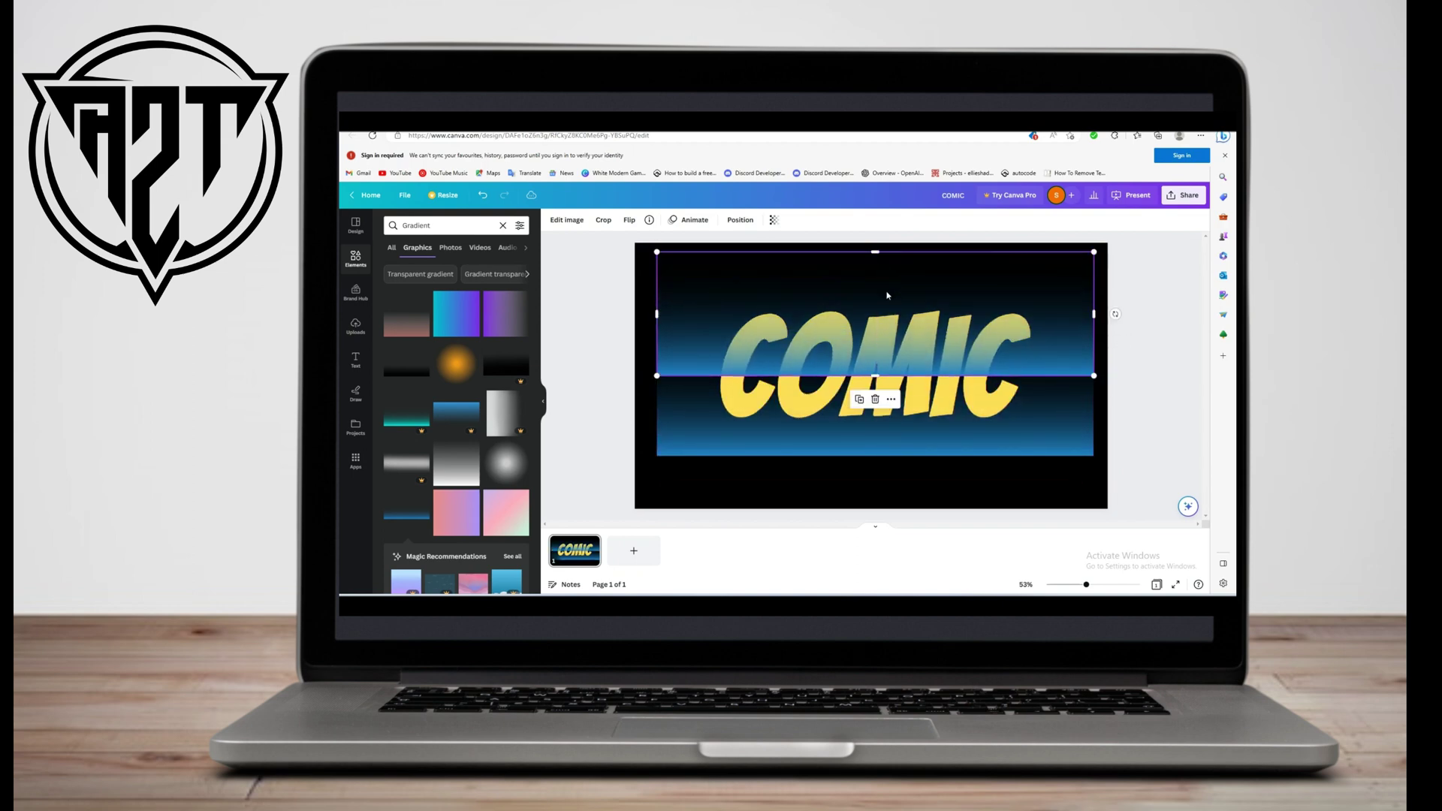
# Step: Flip the gradient copy vertically and resize it to mirror the original
pyautogui.click(631, 221)
pyautogui.click(652, 263)
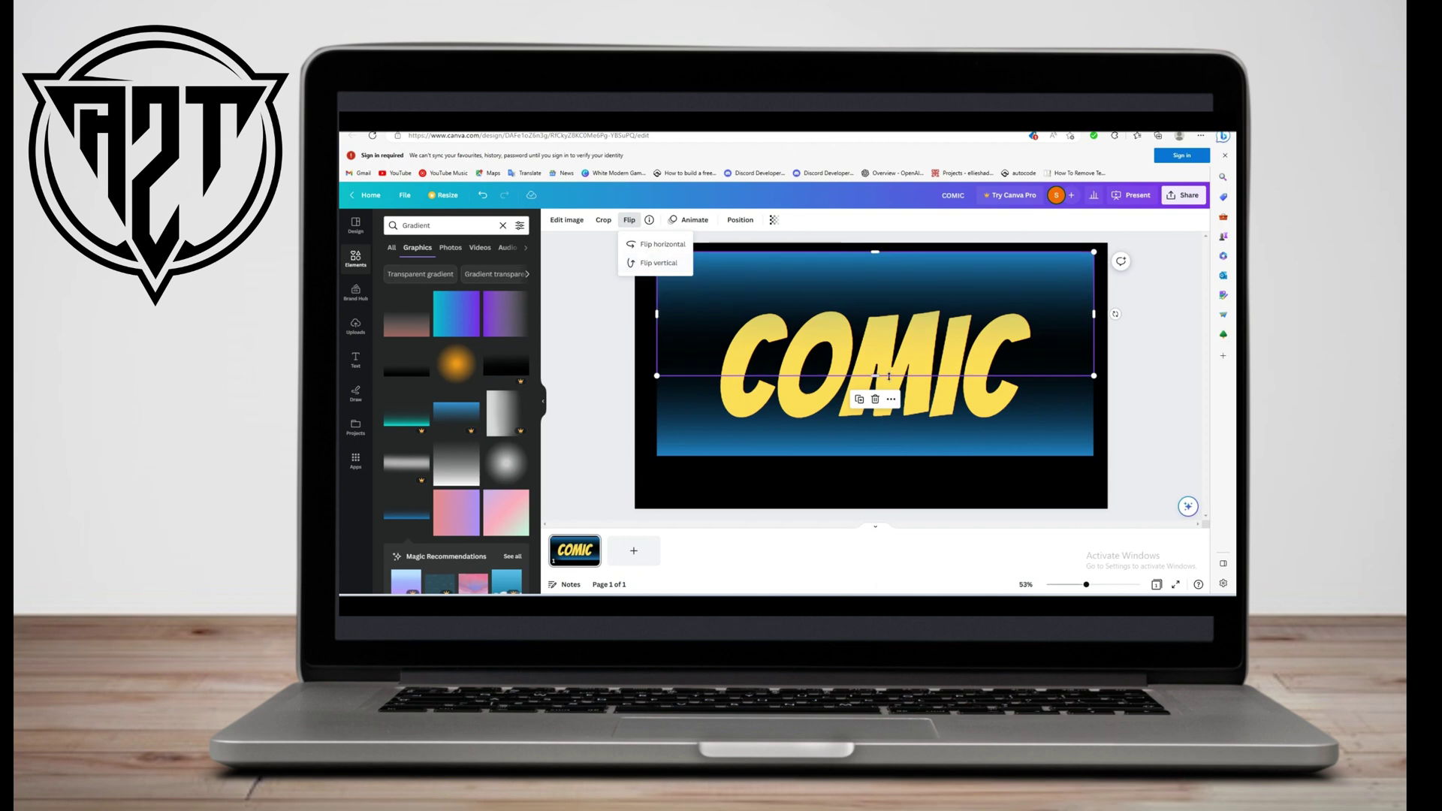
pyautogui.moveTo(875, 375); pyautogui.dragTo(875, 382)
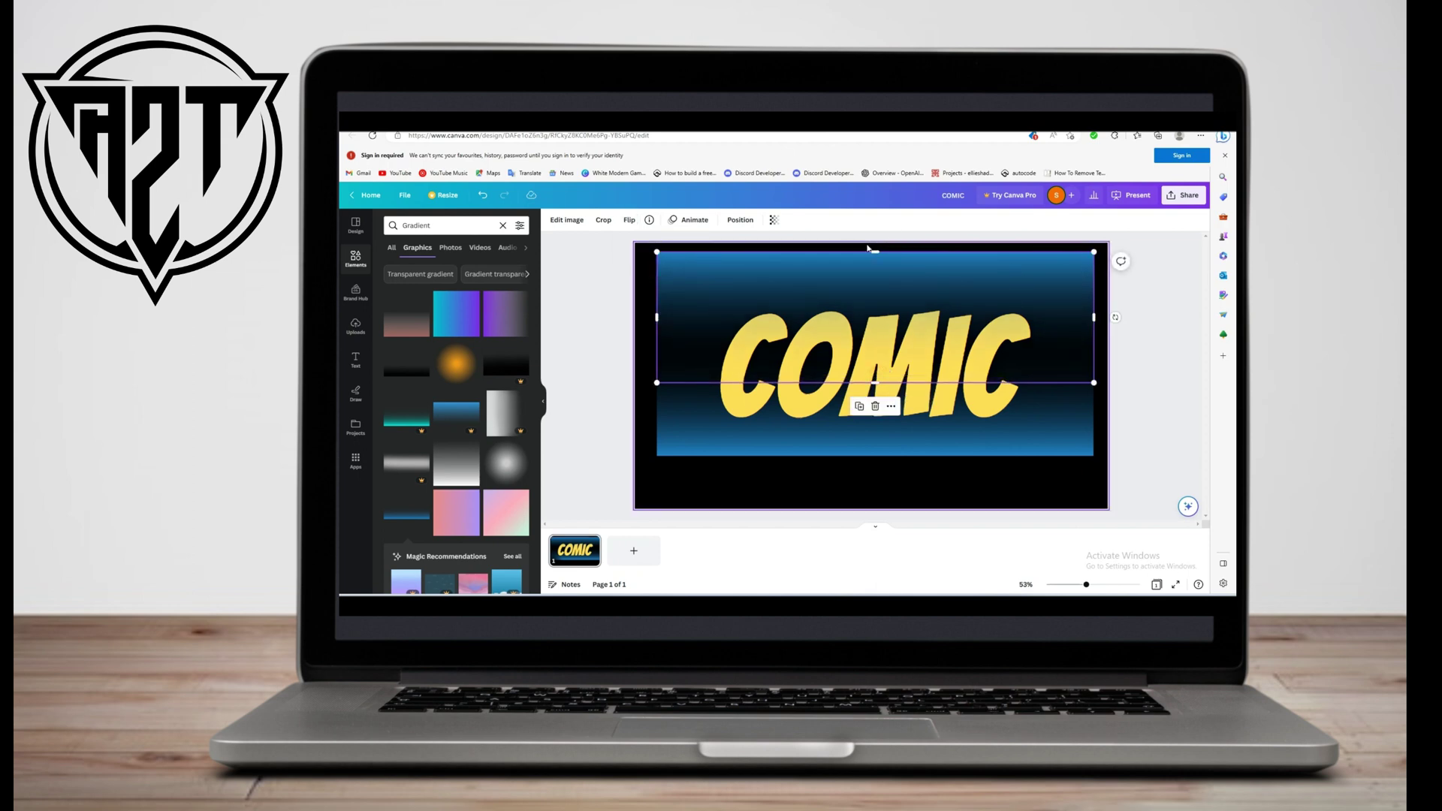
pyautogui.moveTo(875, 251); pyautogui.dragTo(875, 276)
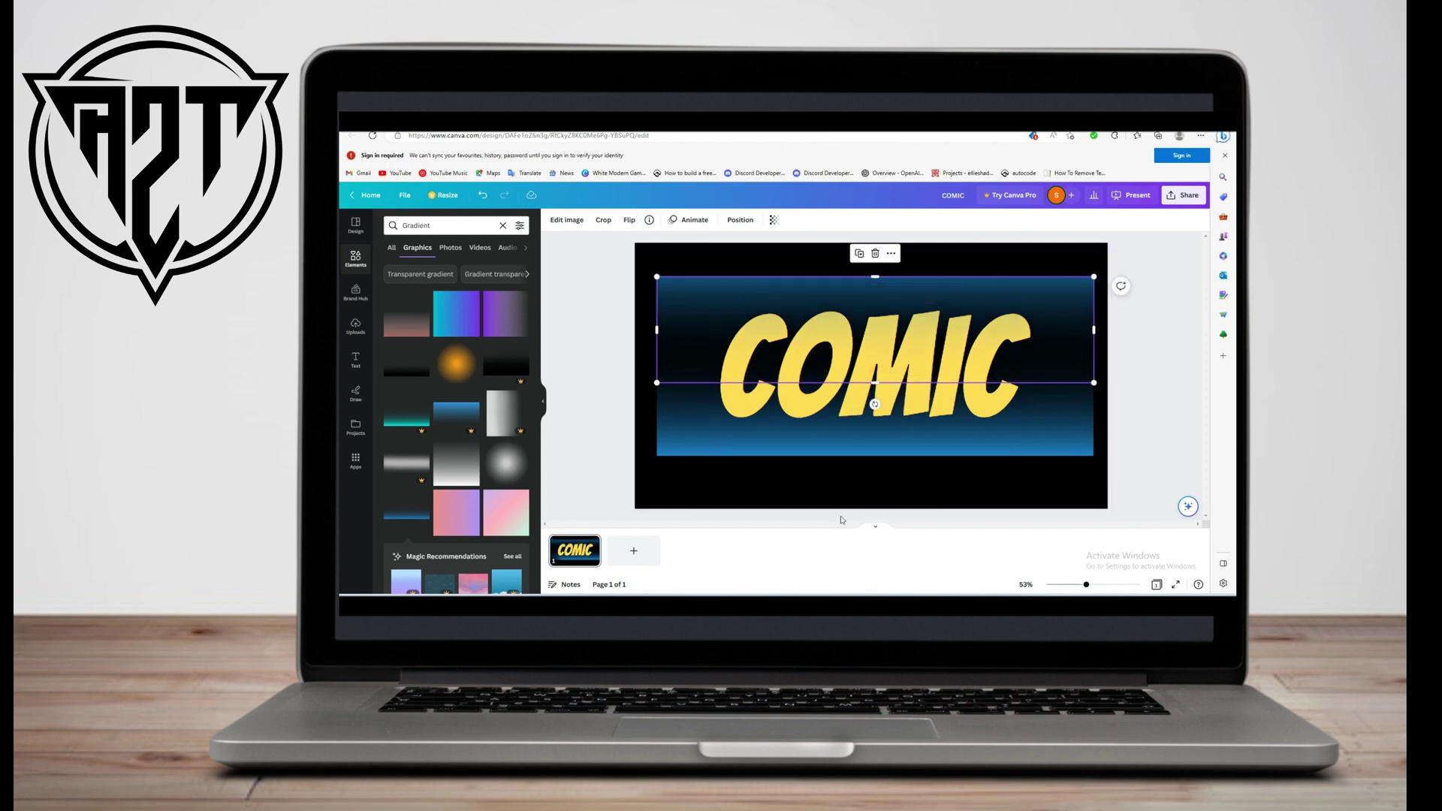
pyautogui.click(600, 461)
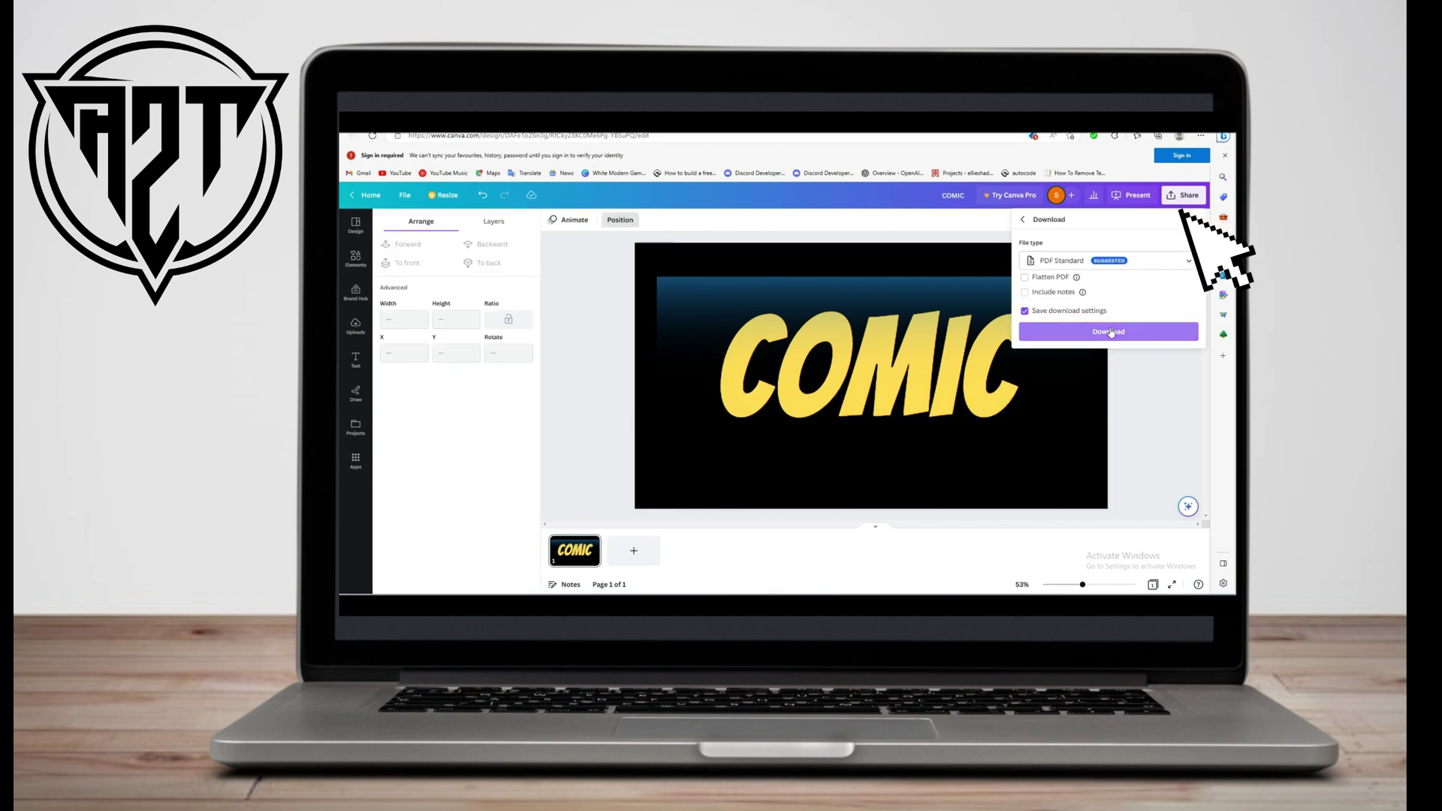
# Step: Download the design as PDF, then add the uploaded gold COMIC image to a new black slide
pyautogui.click(1112, 328)
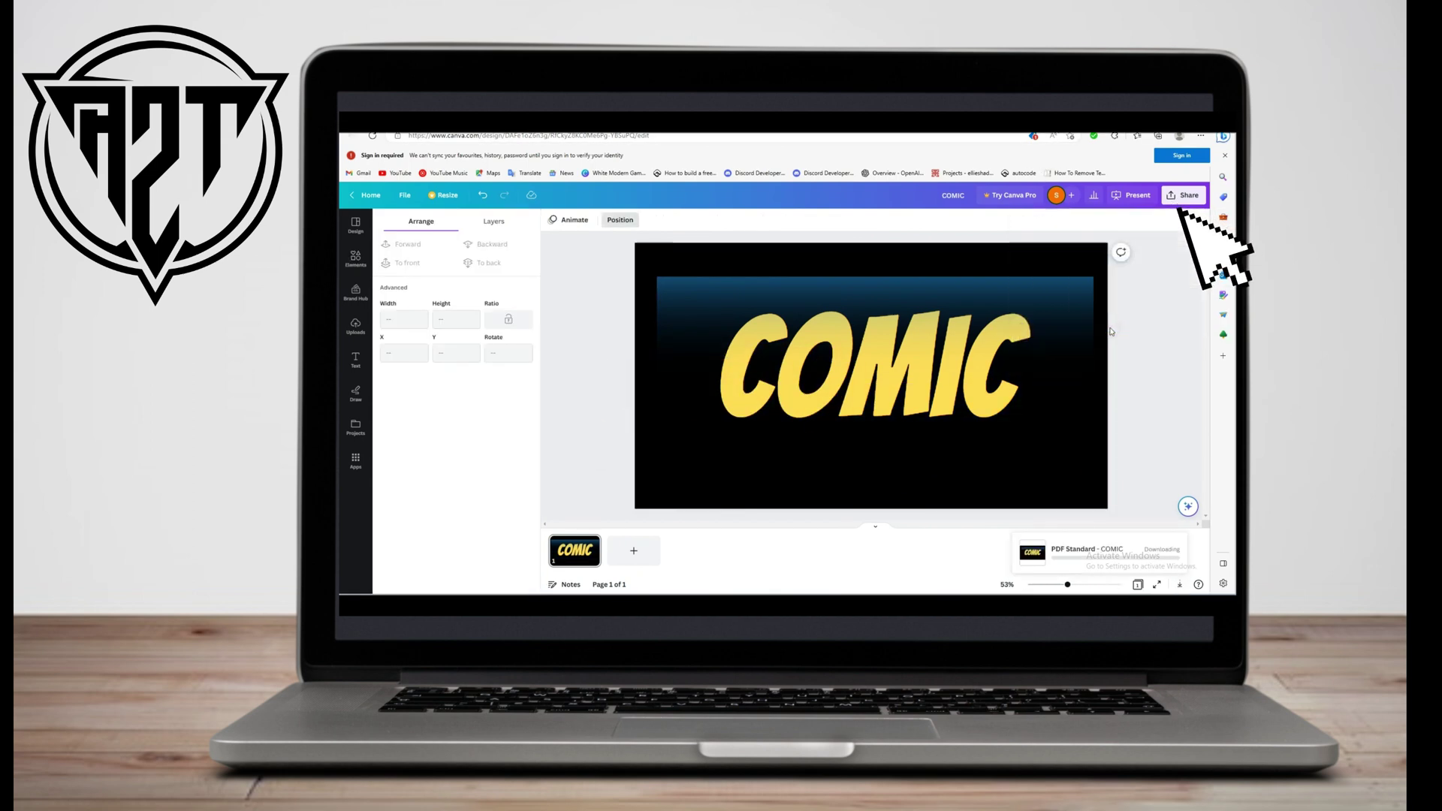
pyautogui.click(393, 419)
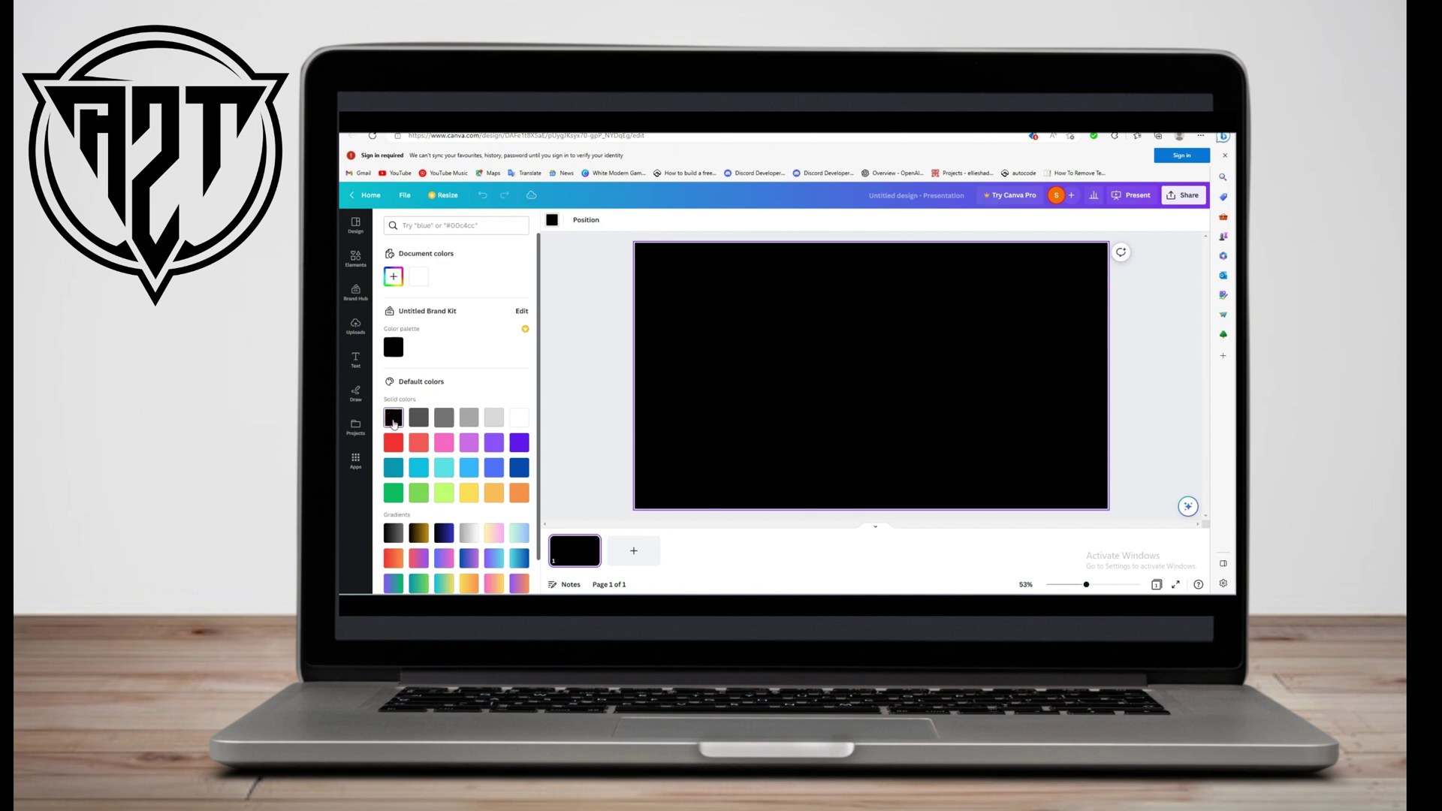
pyautogui.click(356, 326)
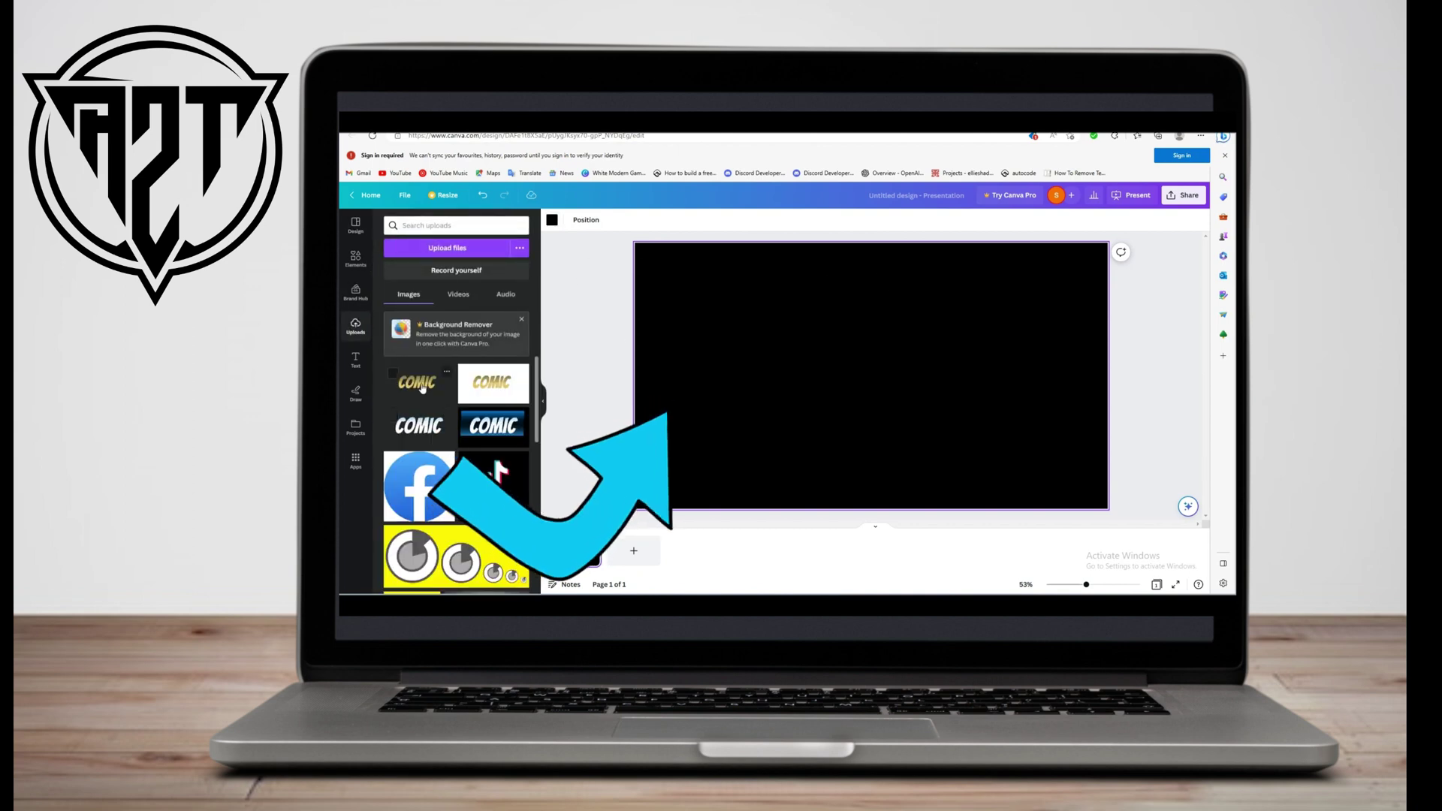
pyautogui.click(419, 386)
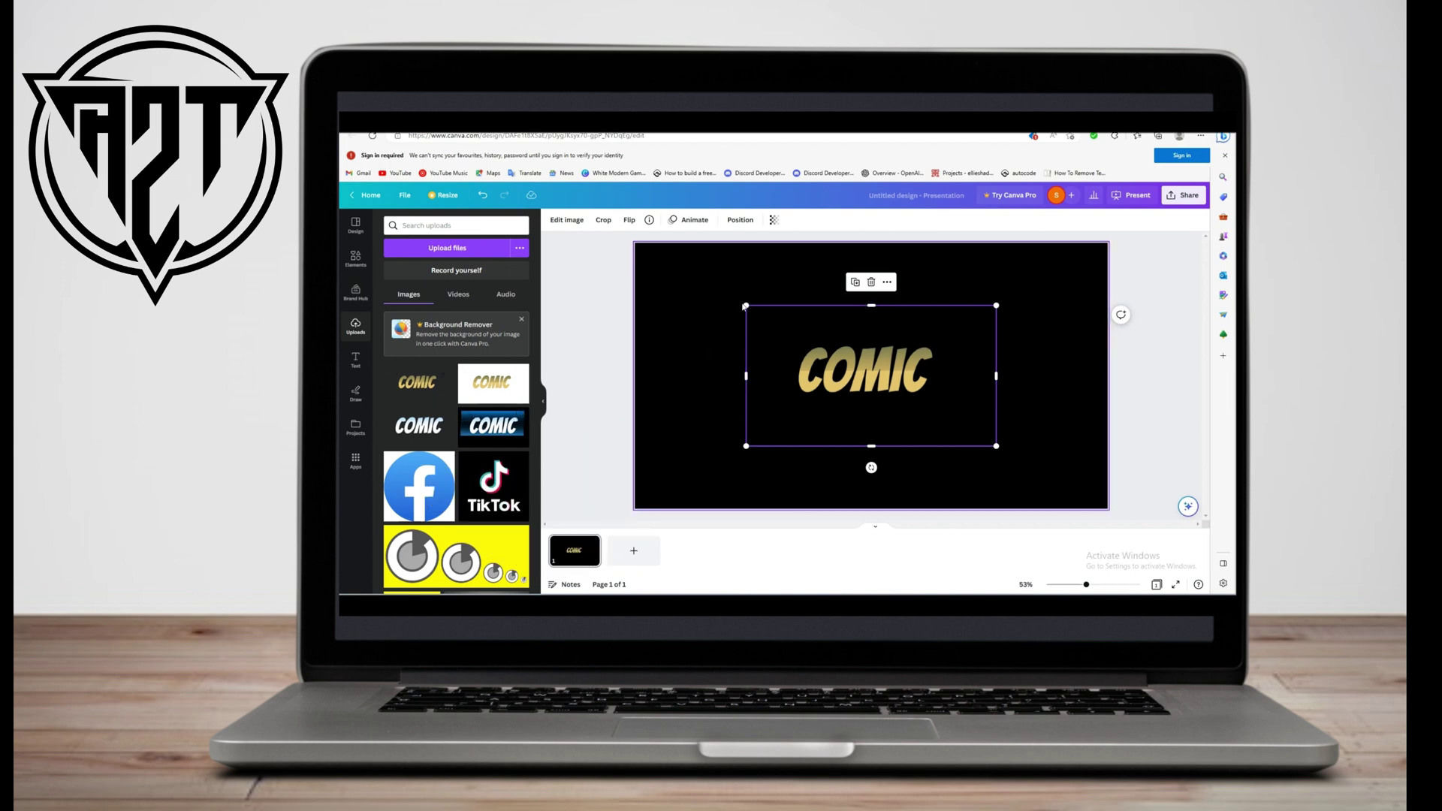
# Step: Enlarge the gold COMIC image by pulling its opposite corners outward
pyautogui.moveTo(746, 305); pyautogui.dragTo(692, 275)
pyautogui.moveTo(995, 445); pyautogui.dragTo(1046, 474)
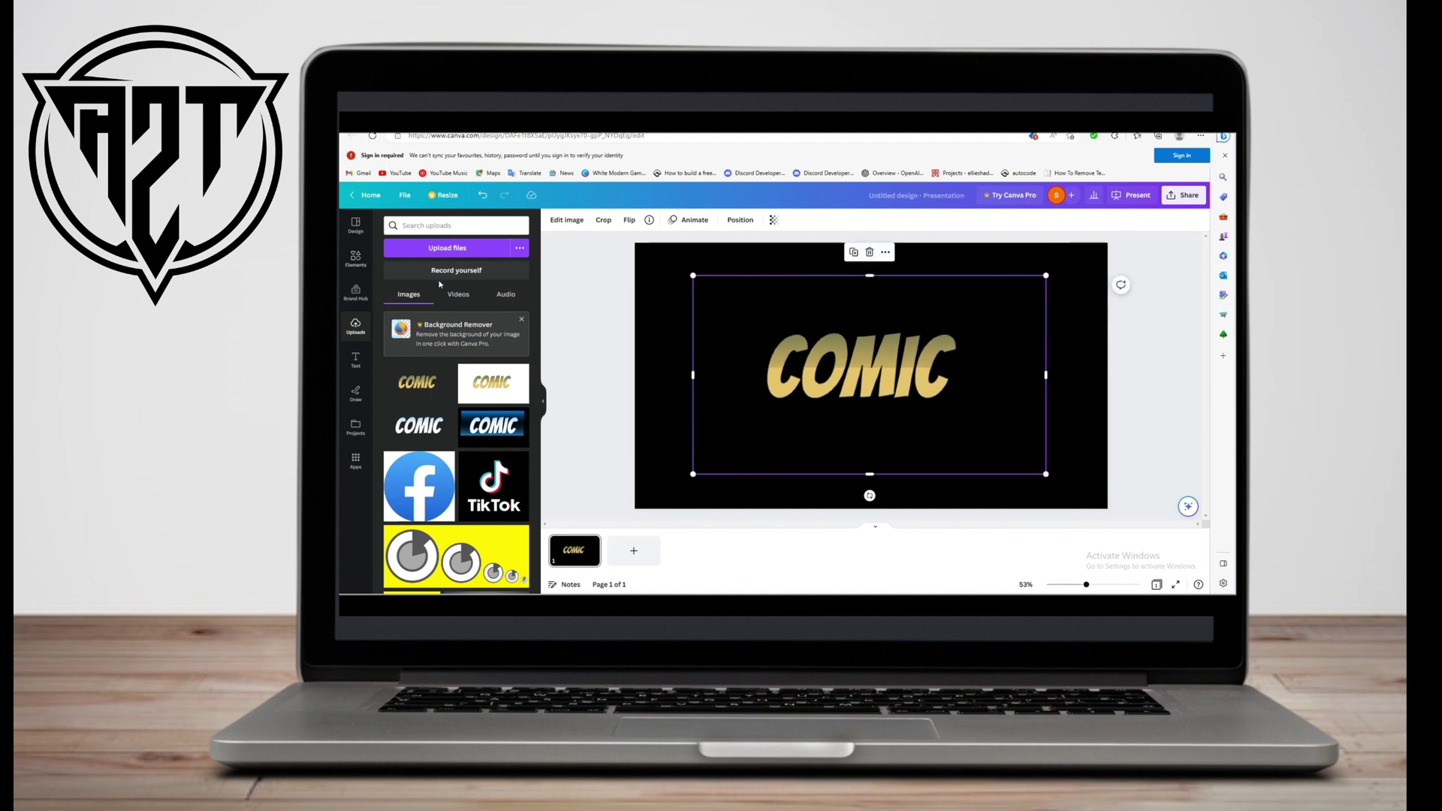
# Step: Widen the COMIC image and raise Brightness 19, Contrast 47, Saturation 67
pyautogui.click(566, 222)
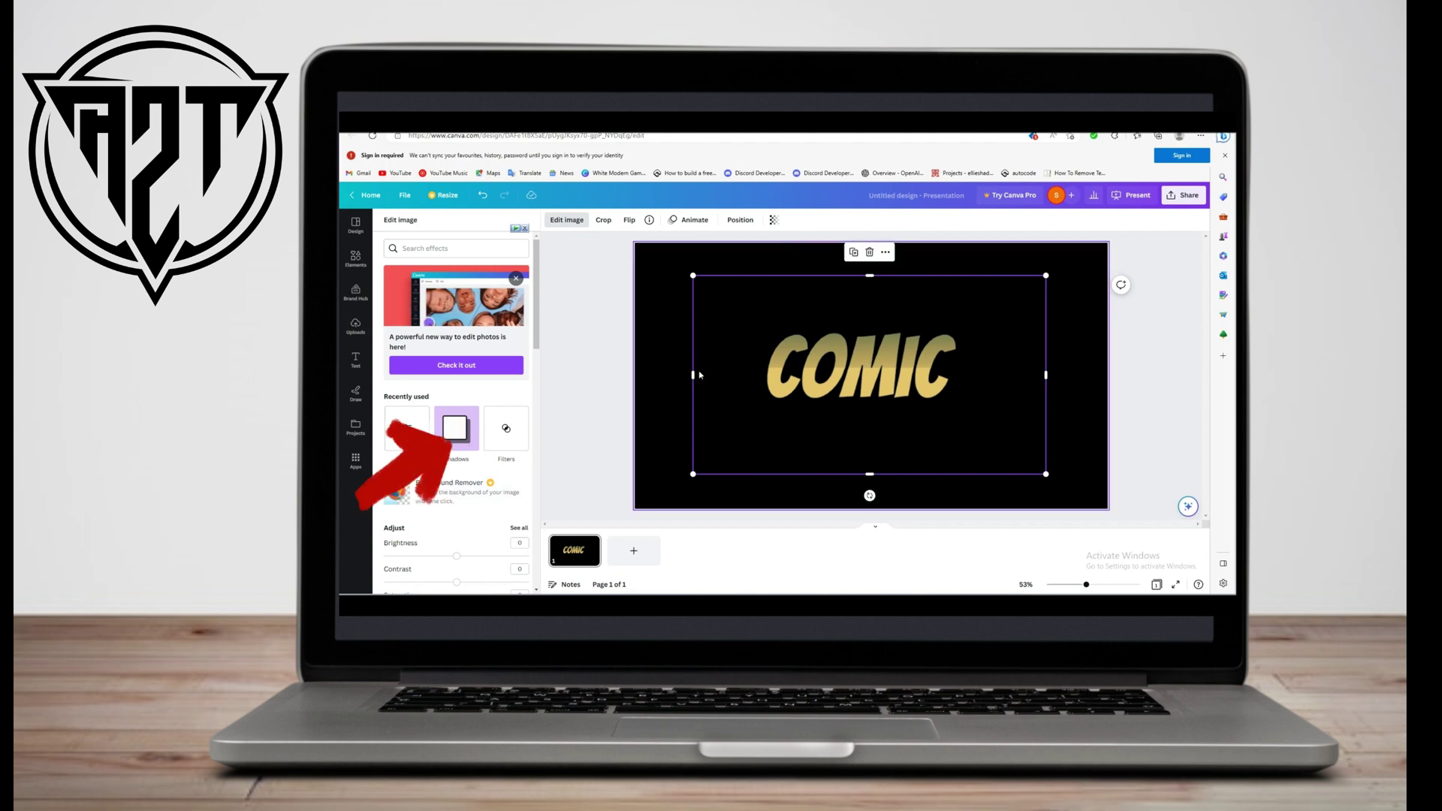
pyautogui.moveTo(693, 373); pyautogui.dragTo(666, 374)
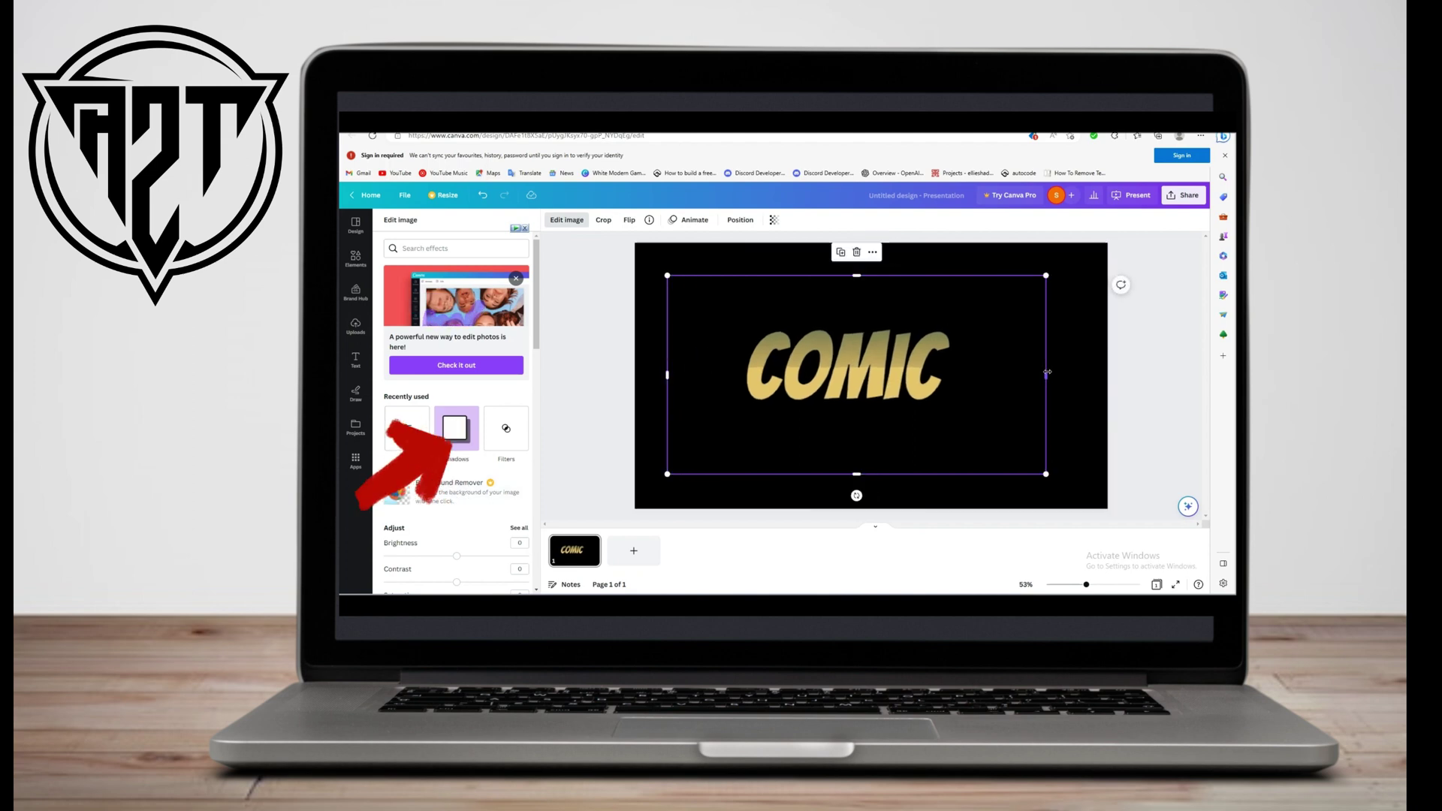
pyautogui.moveTo(1047, 374); pyautogui.dragTo(1084, 375)
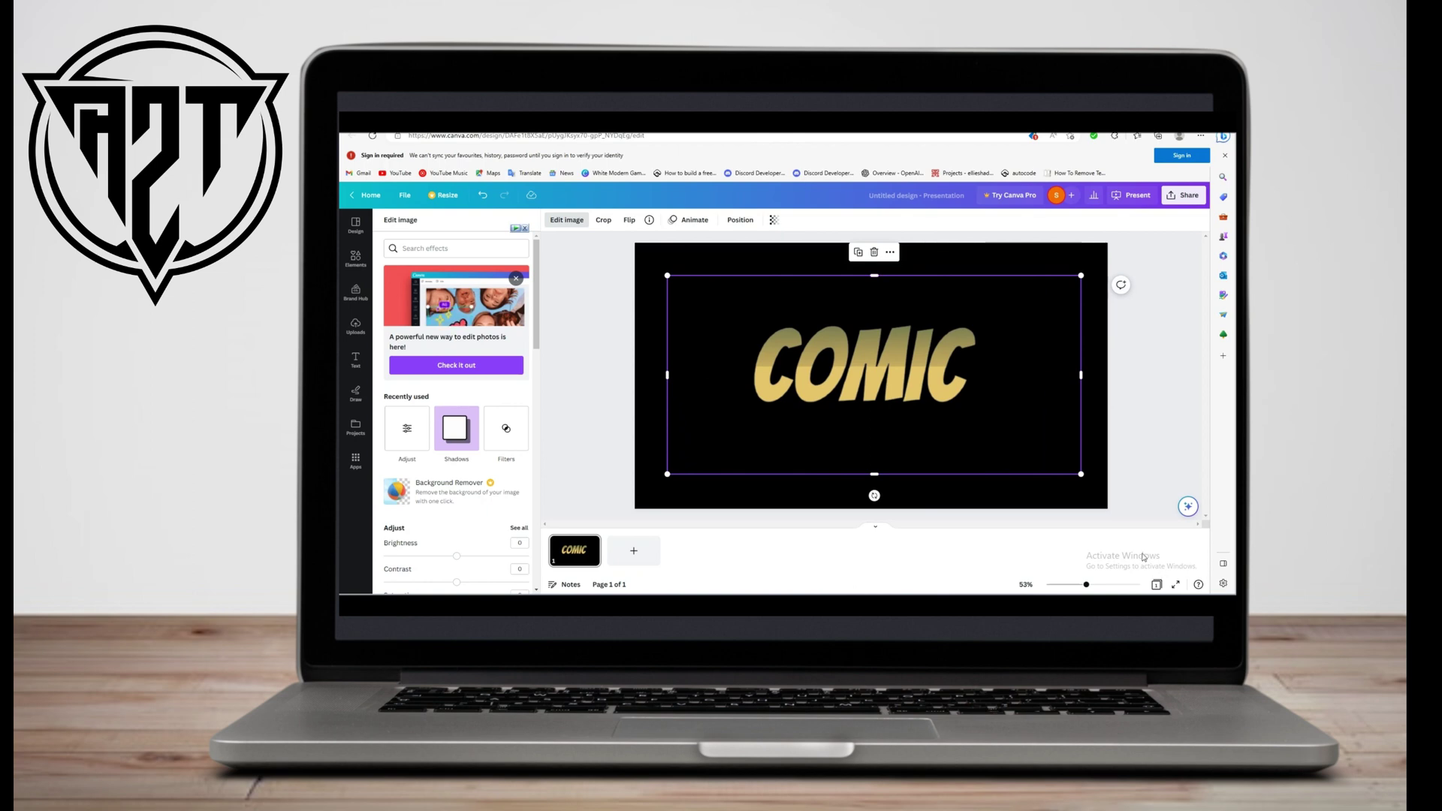
pyautogui.click(417, 431)
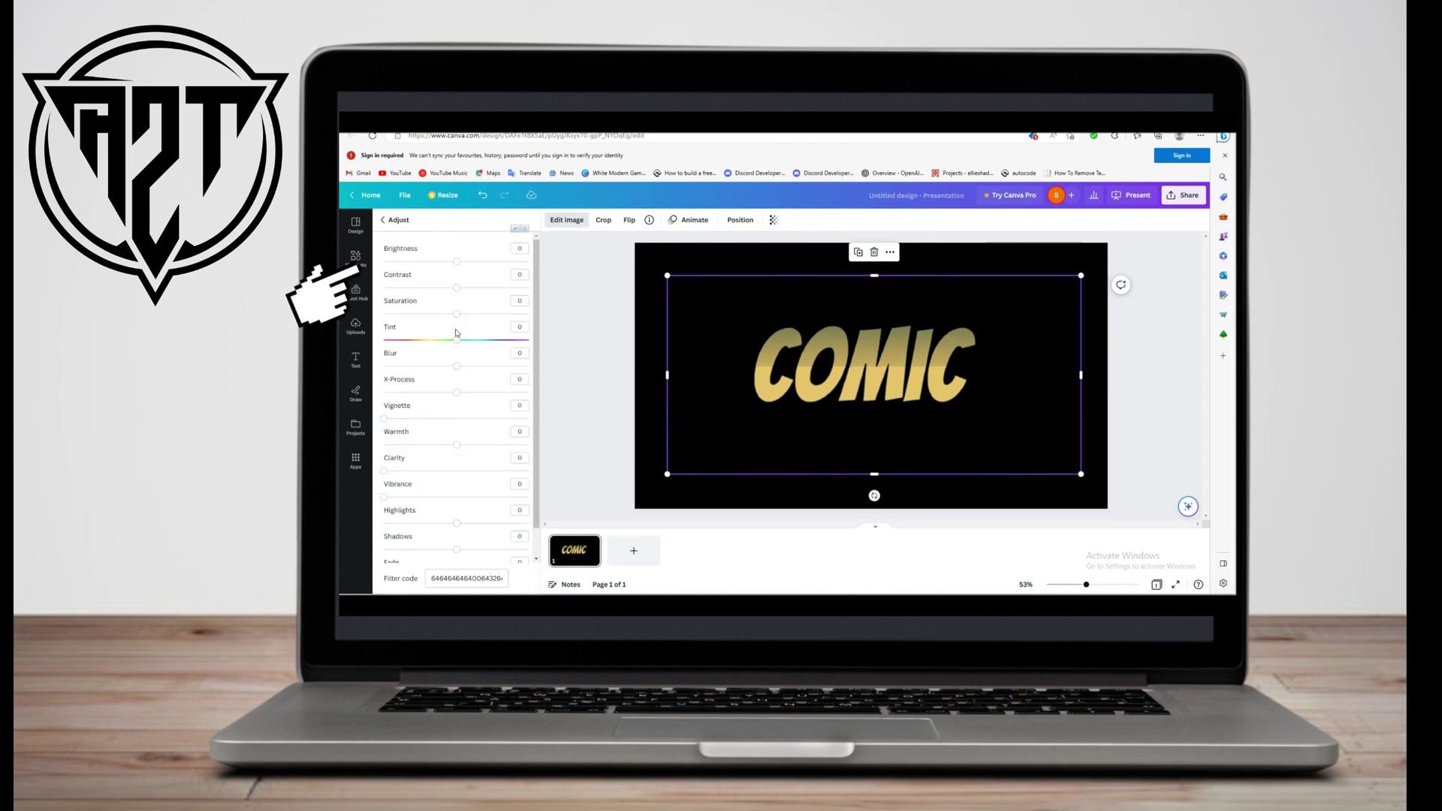
pyautogui.moveTo(462, 267); pyautogui.dragTo(512, 312)
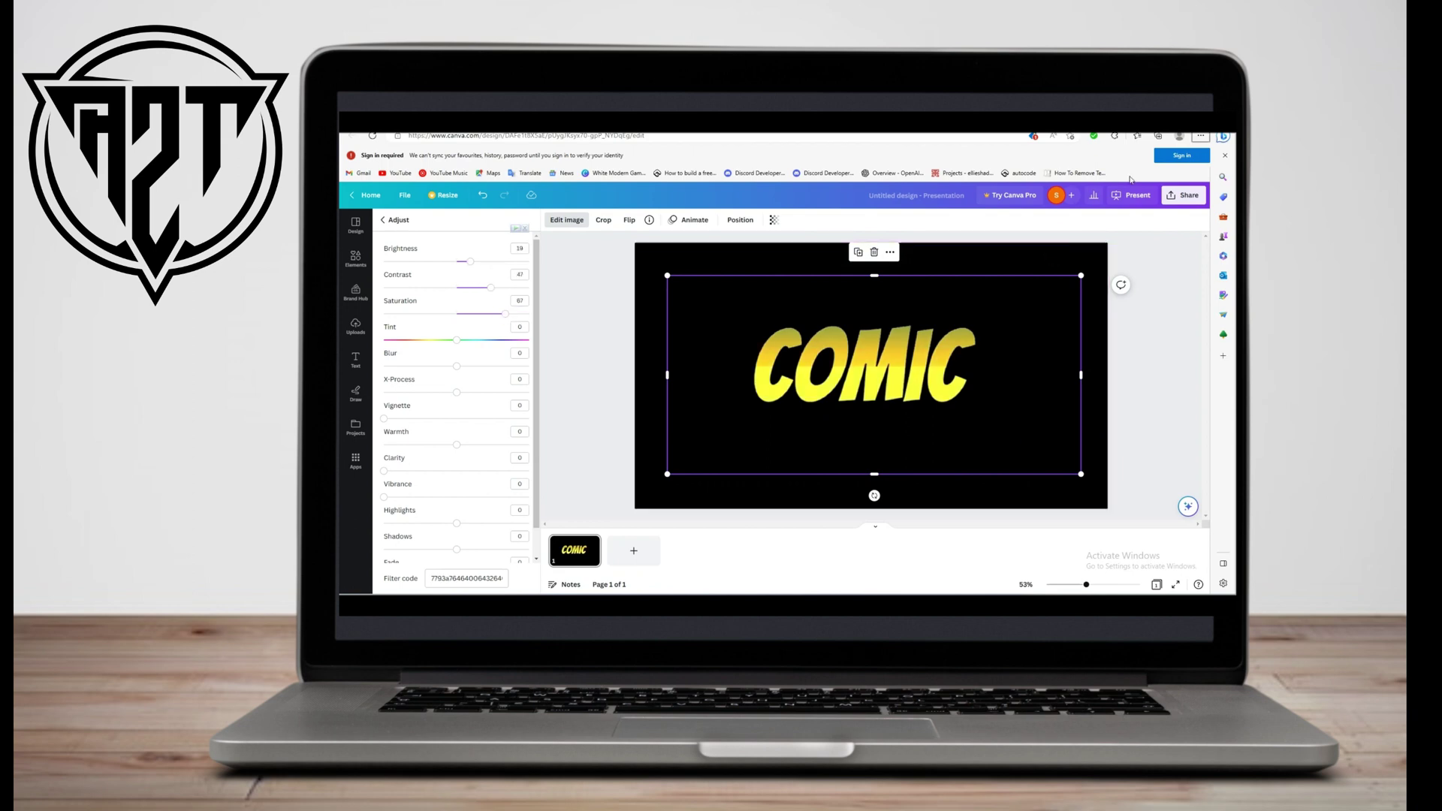
# Step: Set up a PNG download of the design at 1,920 × 1,080 px
pyautogui.click(1184, 195)
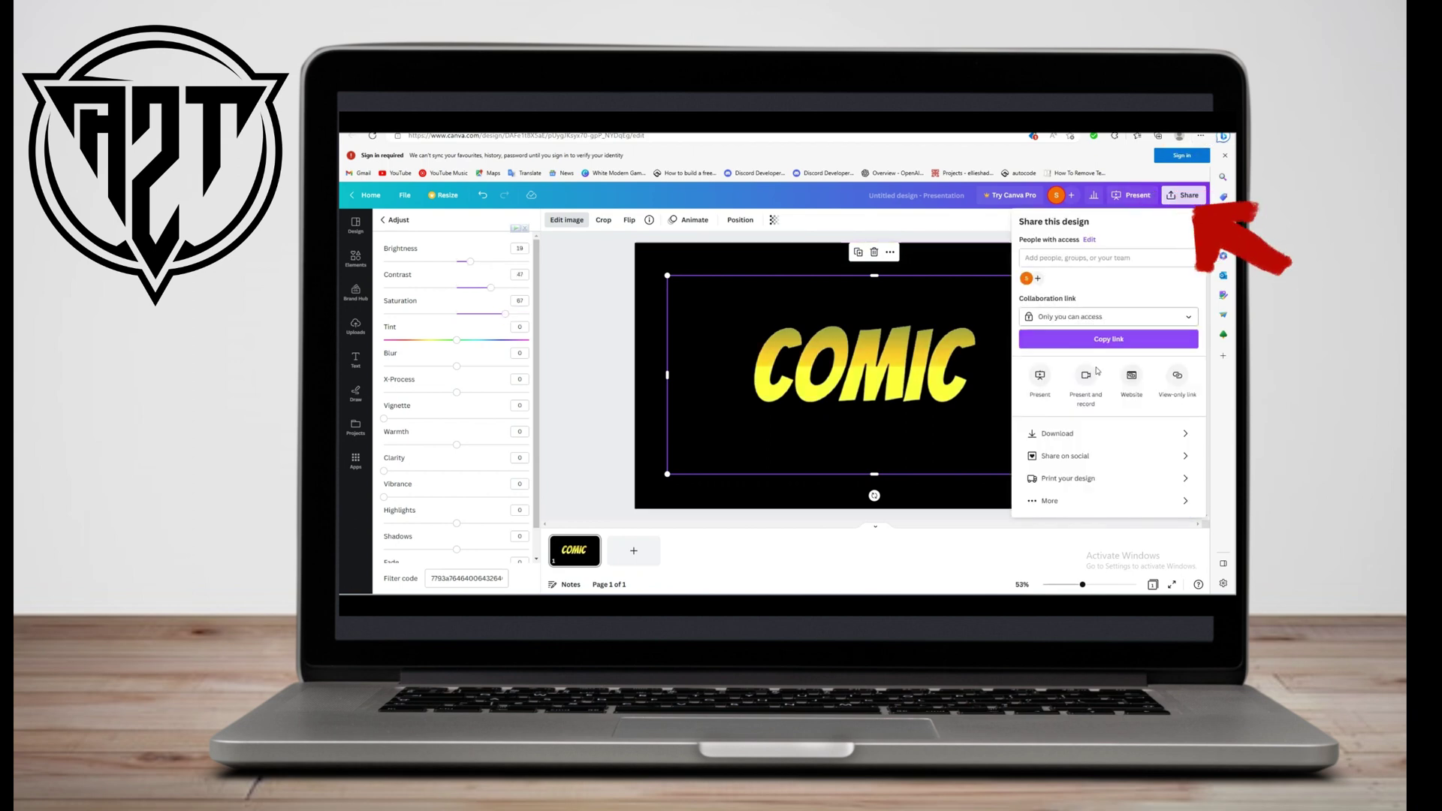
pyautogui.click(1093, 434)
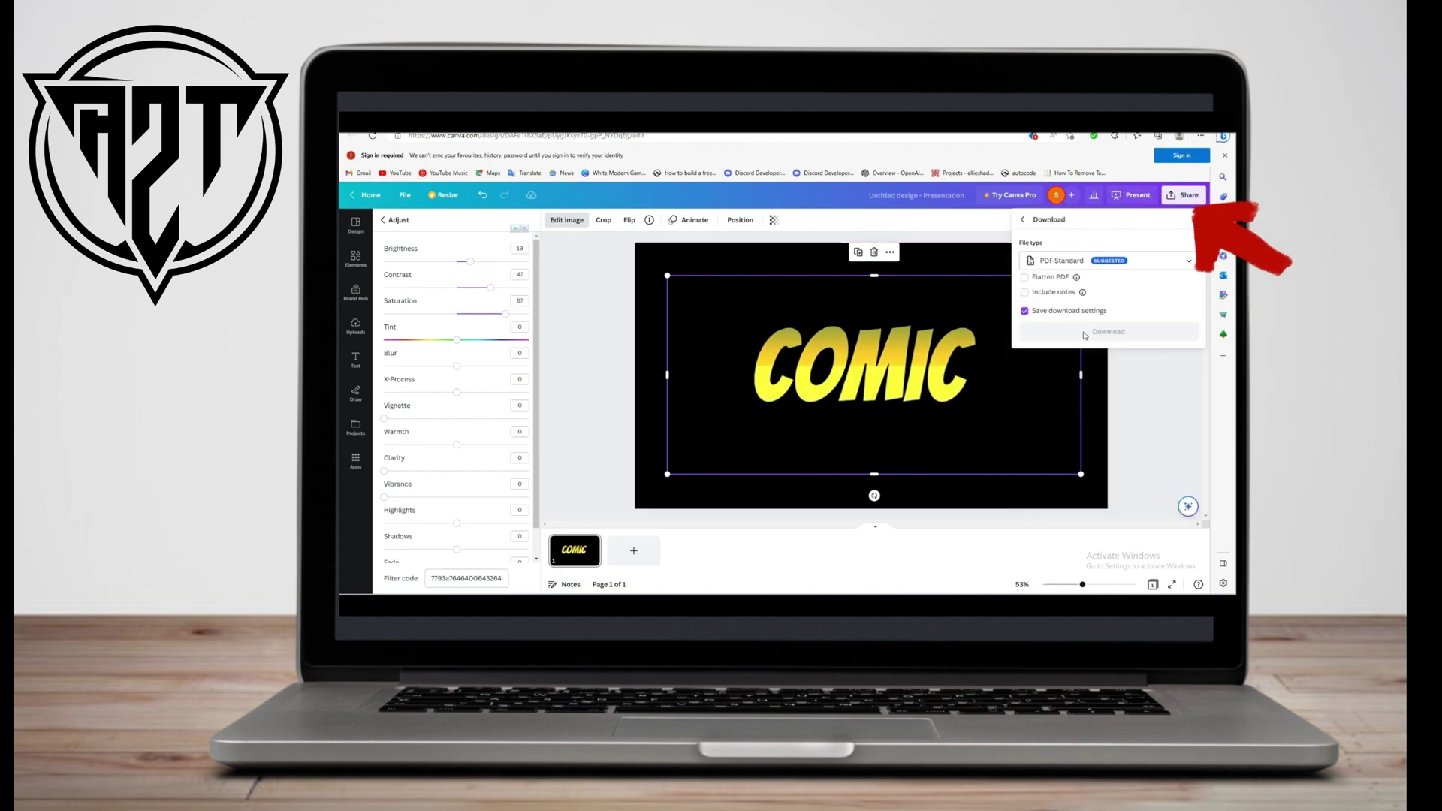
pyautogui.click(1065, 262)
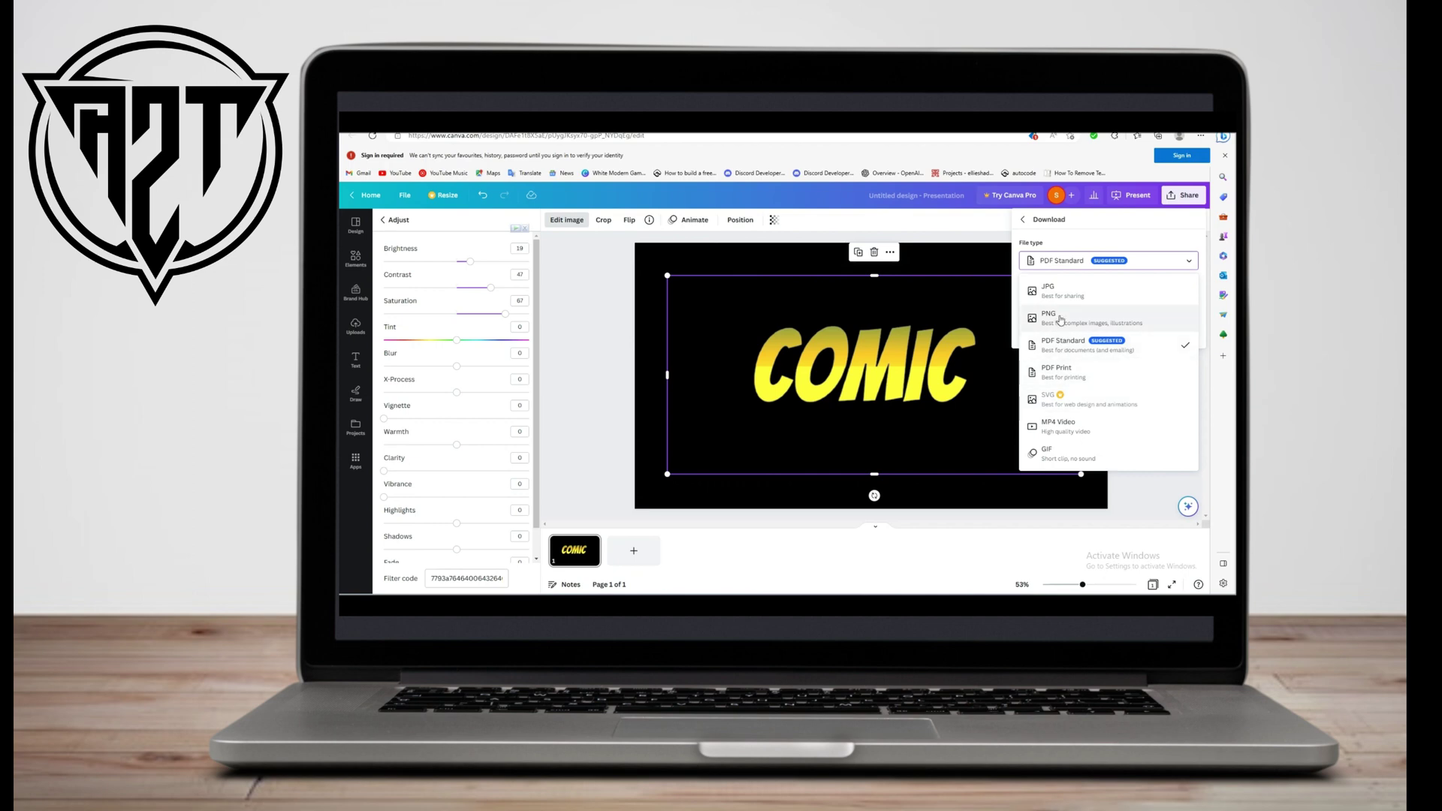
pyautogui.click(1090, 321)
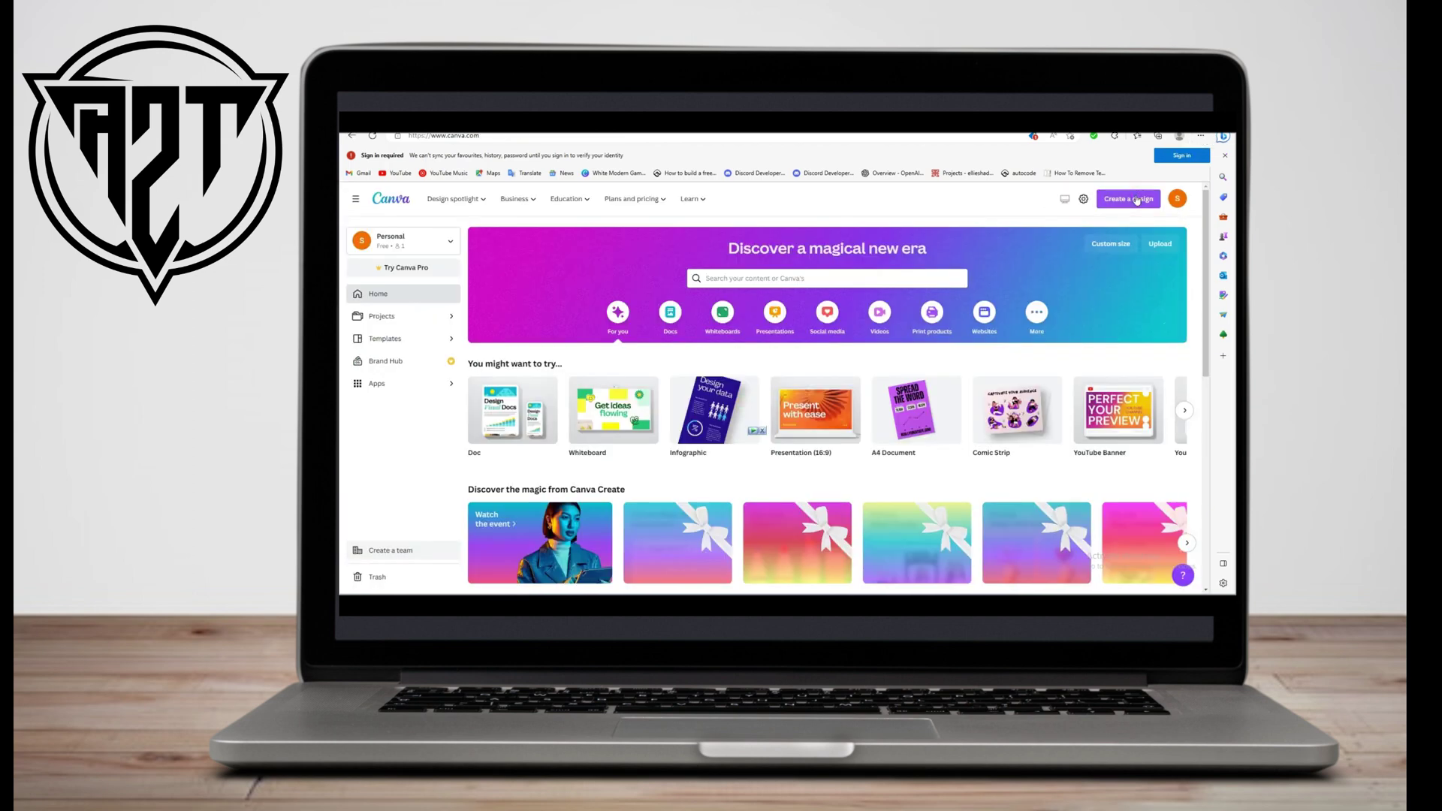
# Step: Download the PNG, then start a 16:9 presentation with a cyan slide background
pyautogui.click(1128, 199)
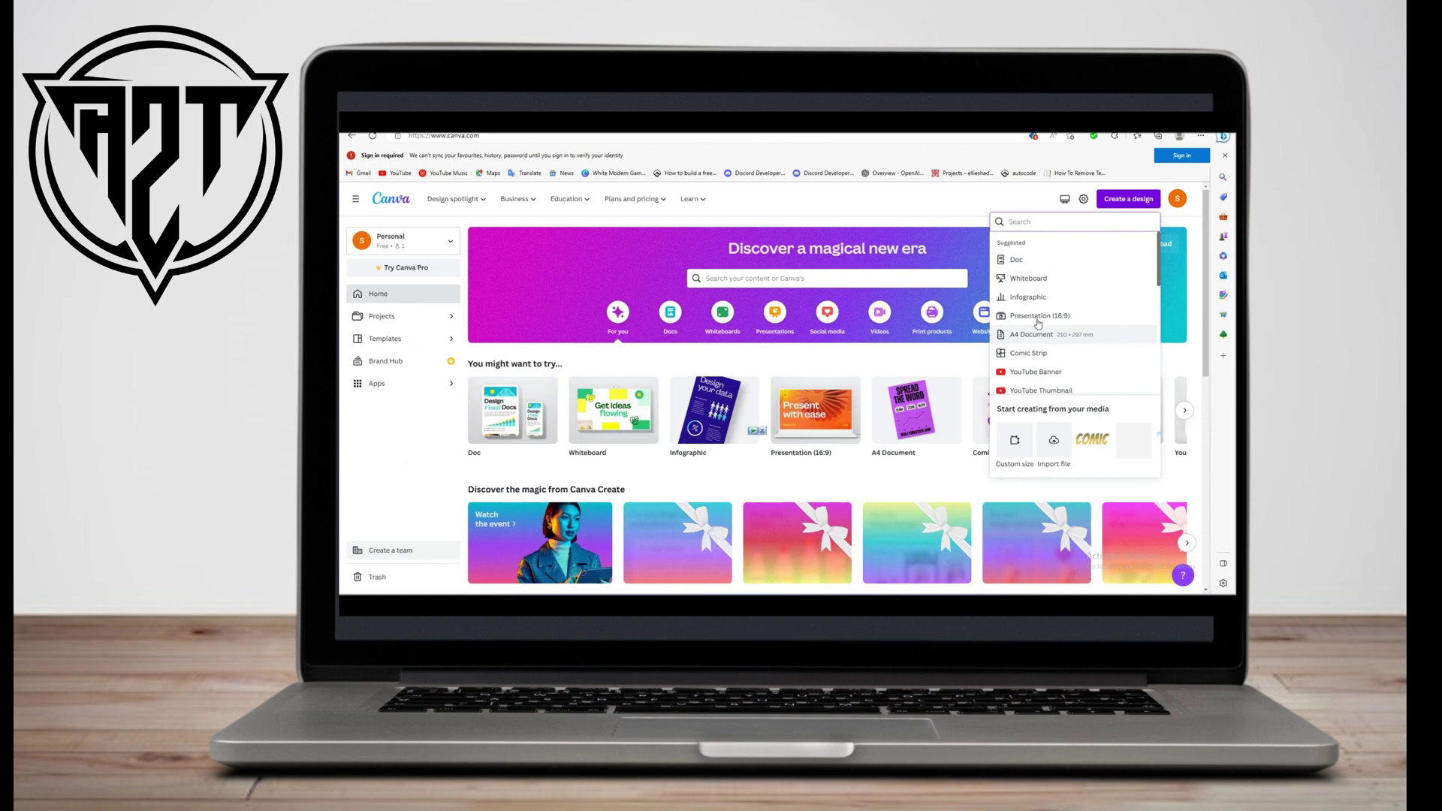
pyautogui.press('Return')
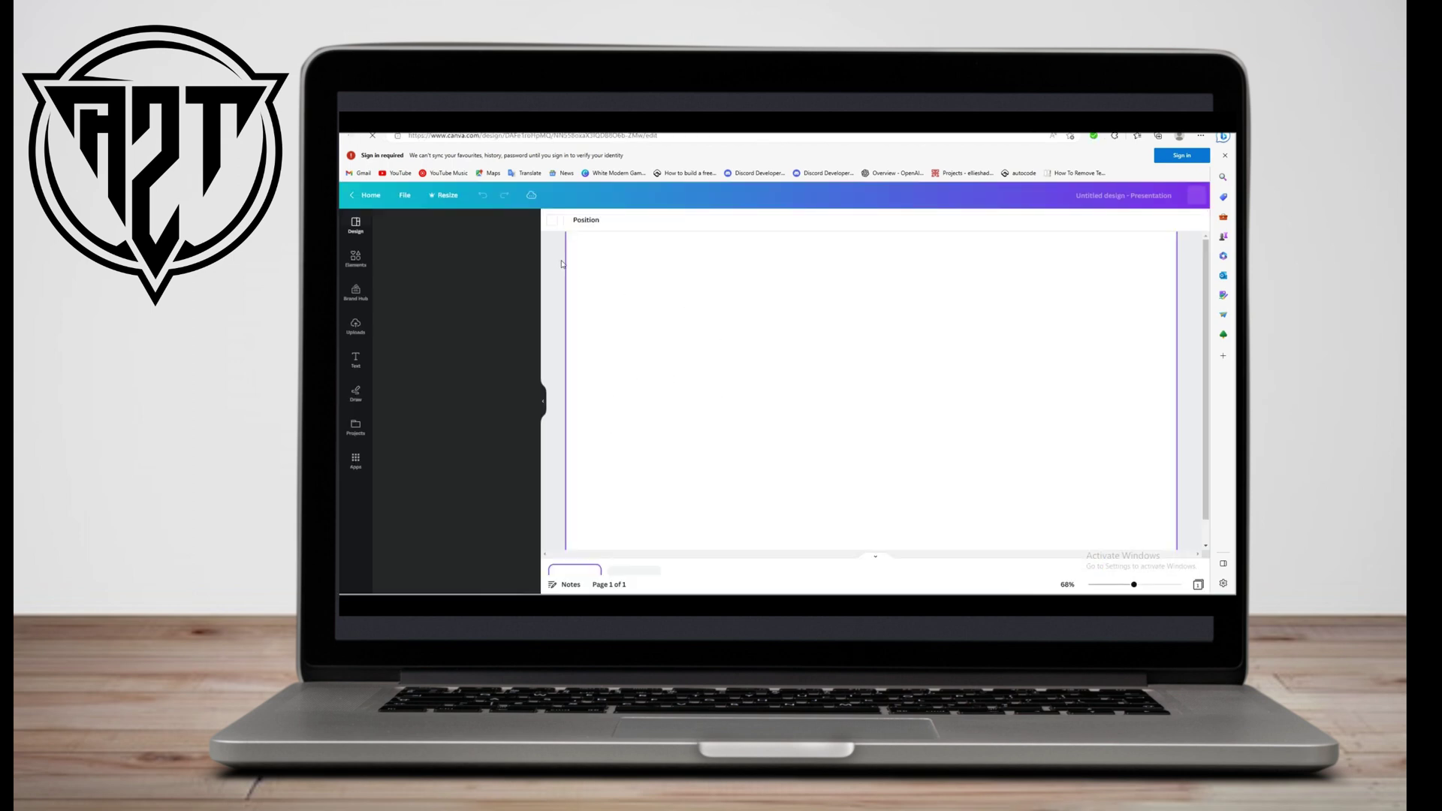
pyautogui.click(551, 221)
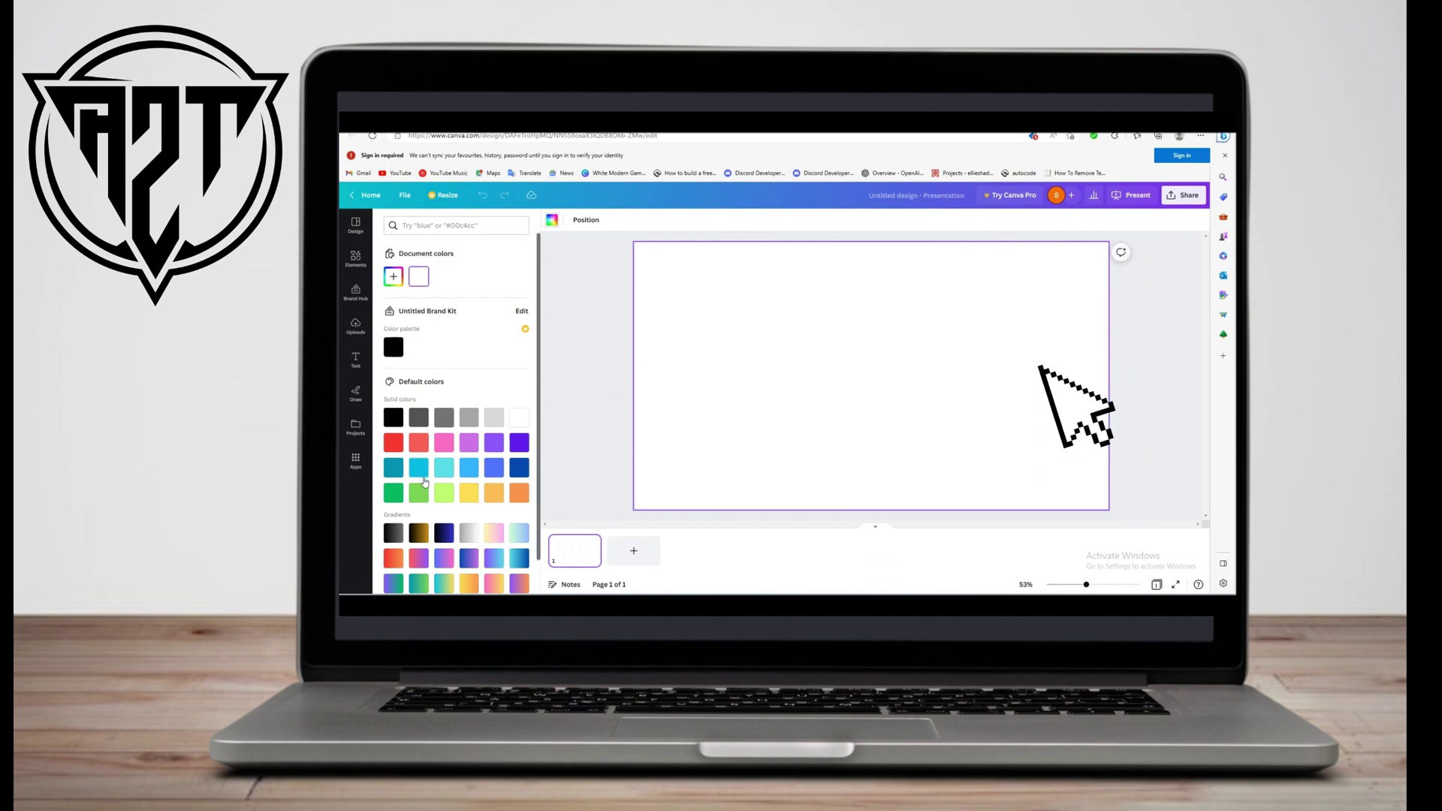
pyautogui.click(445, 469)
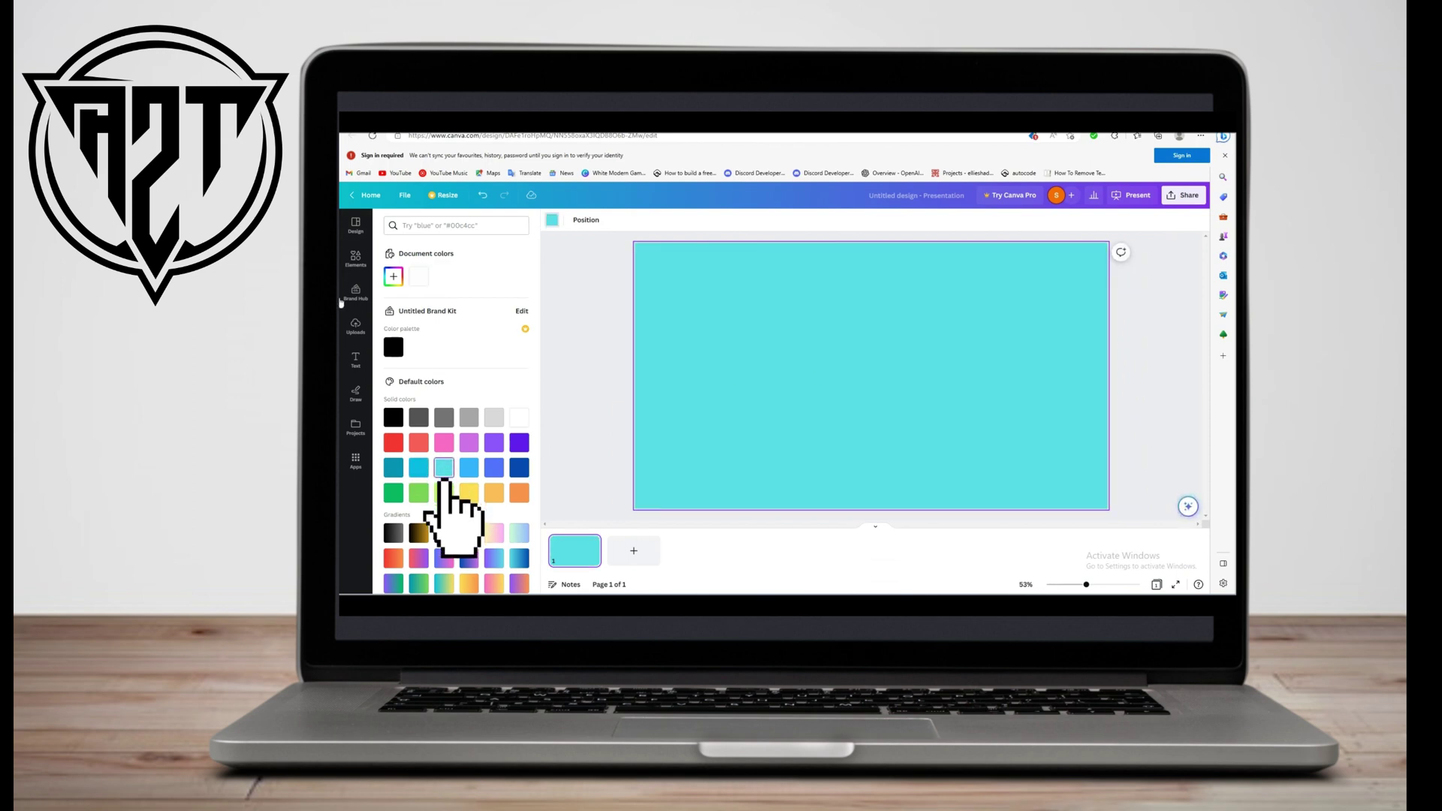
# Step: Upload the saved image Untitled design (6).png to Canva
pyautogui.click(355, 327)
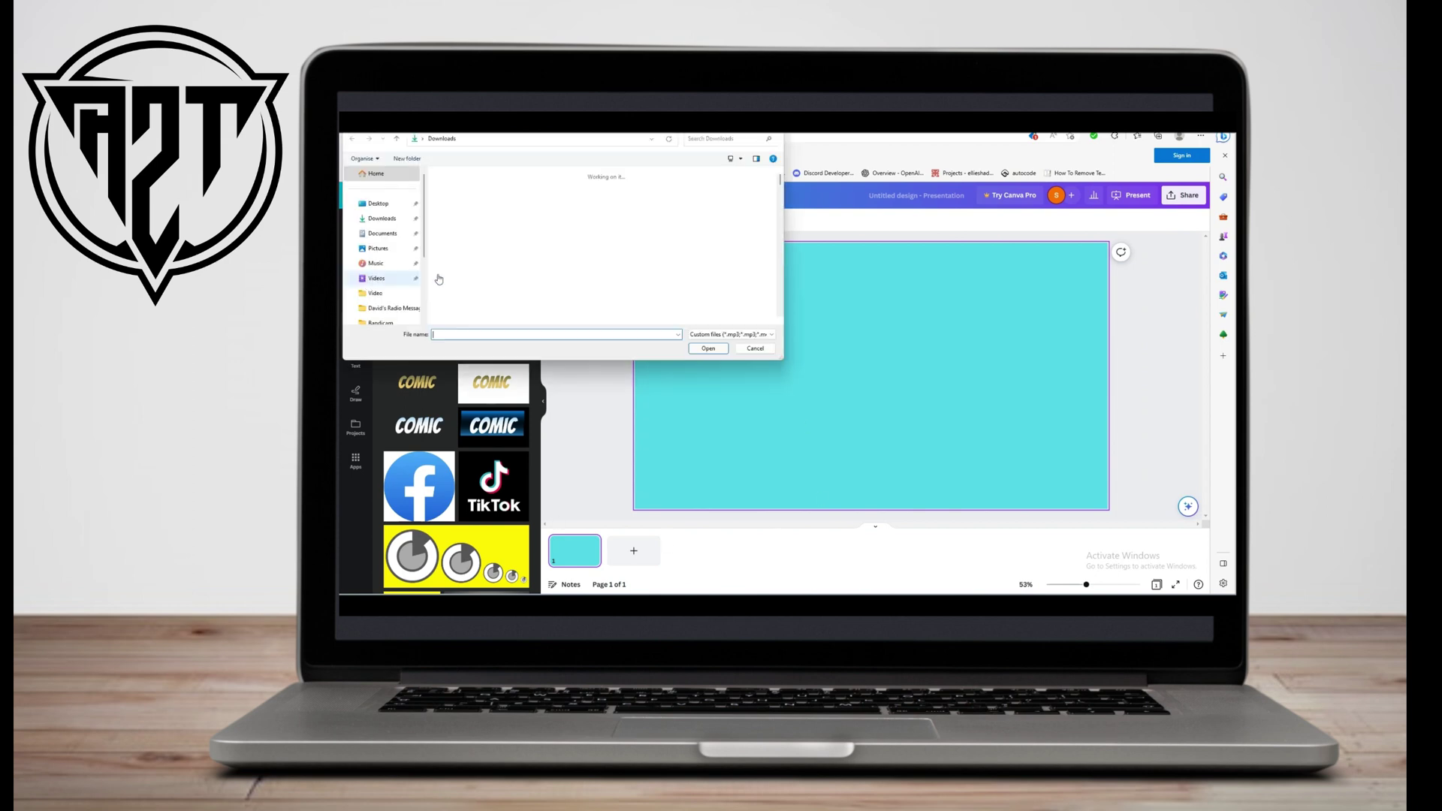
pyautogui.click(460, 217)
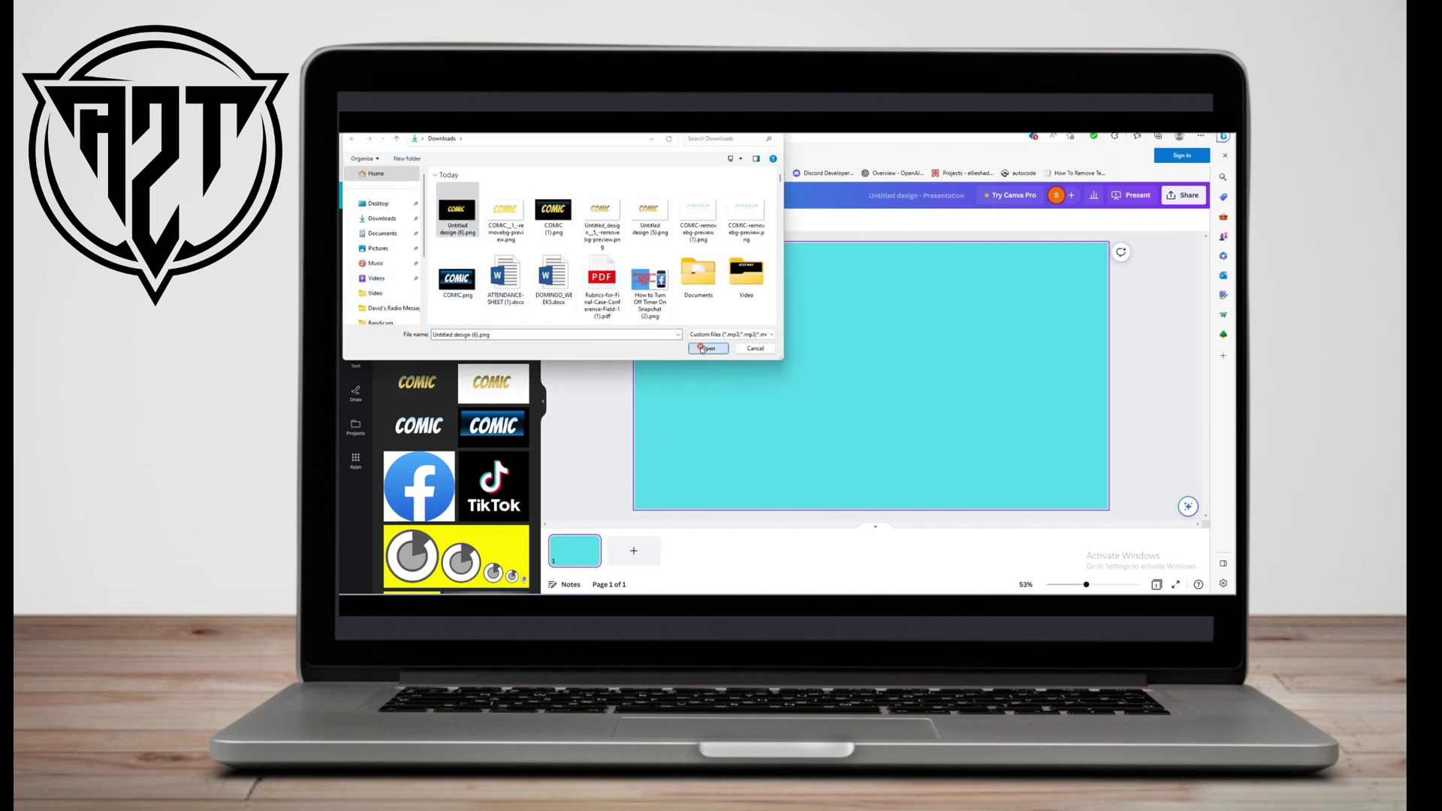
pyautogui.click(702, 349)
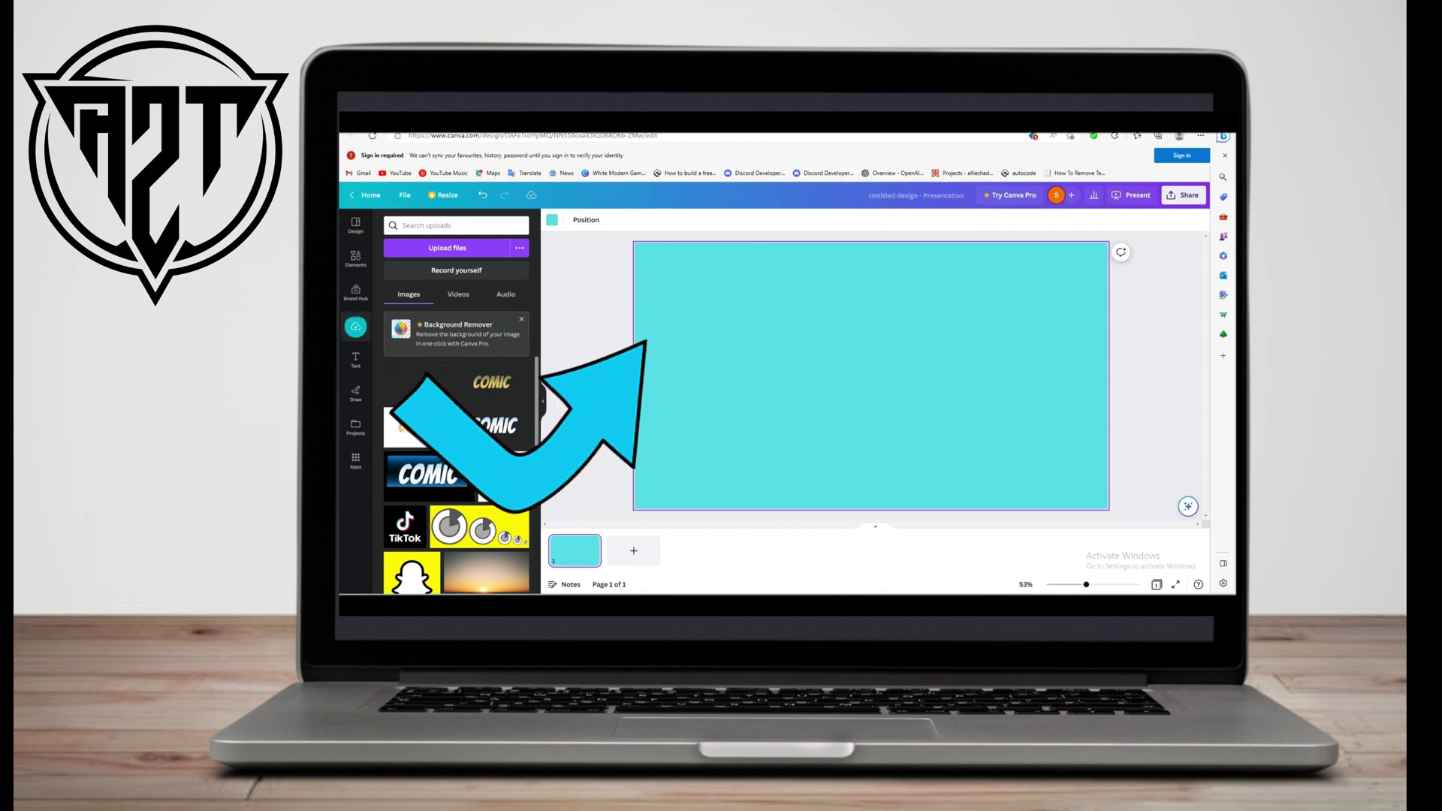
# Step: Place the yellow COMIC image on the cyan slide, enlarge it and centre it
pyautogui.moveTo(765, 364); pyautogui.dragTo(766, 362)
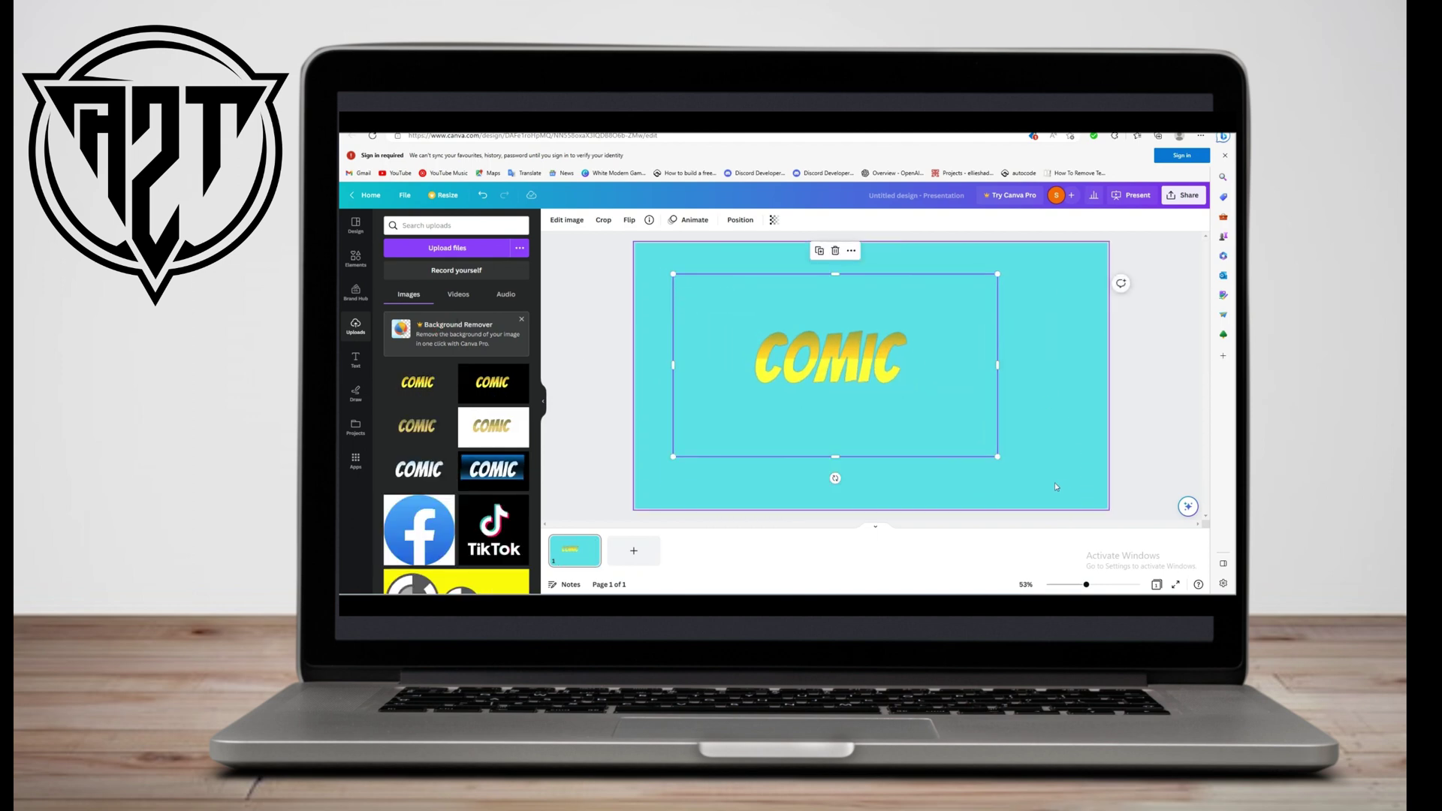
pyautogui.moveTo(998, 456); pyautogui.dragTo(1077, 499)
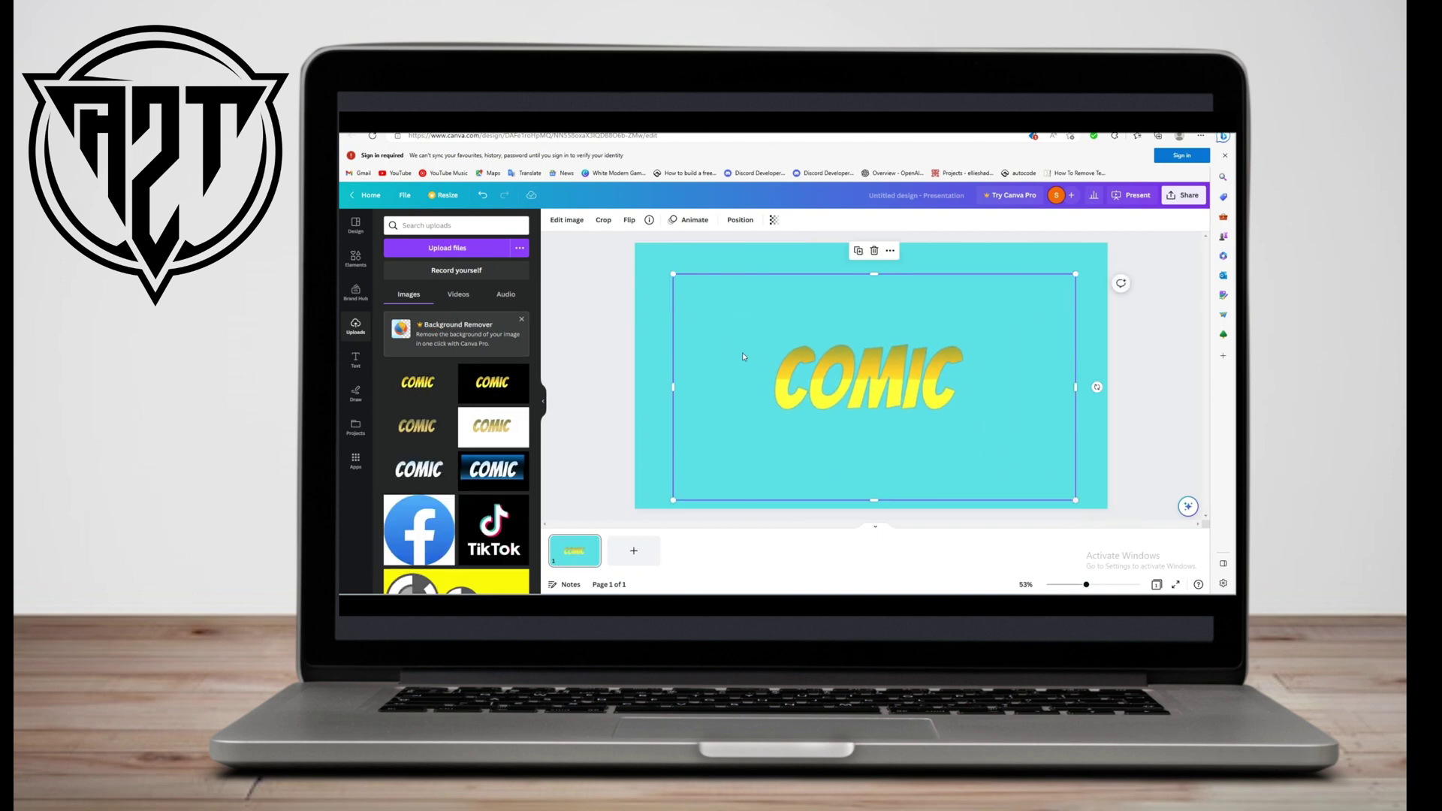
pyautogui.moveTo(753, 368); pyautogui.dragTo(747, 358)
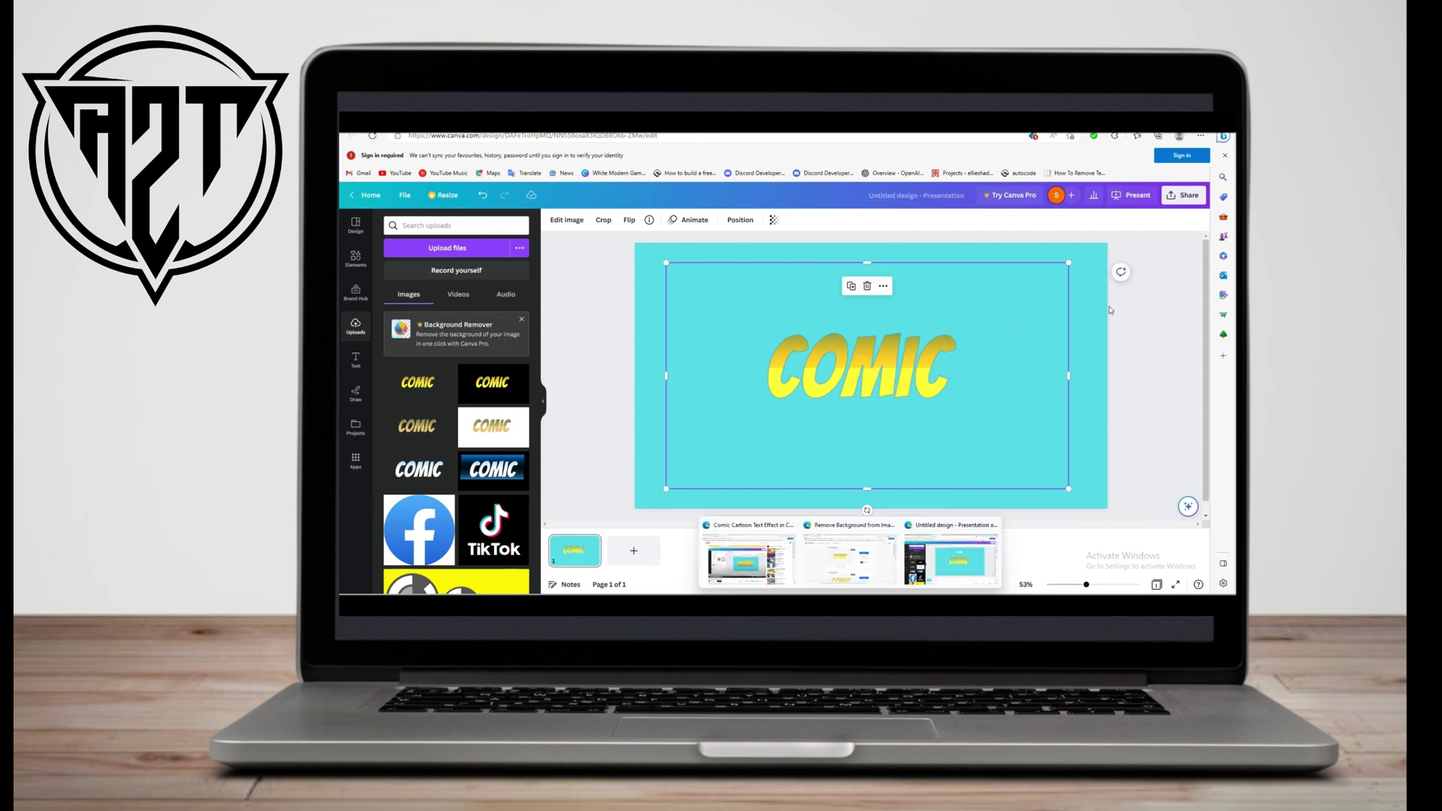
# Step: Apply the Glow shadow effect to the COMIC image
pyautogui.click(576, 222)
pyautogui.click(452, 436)
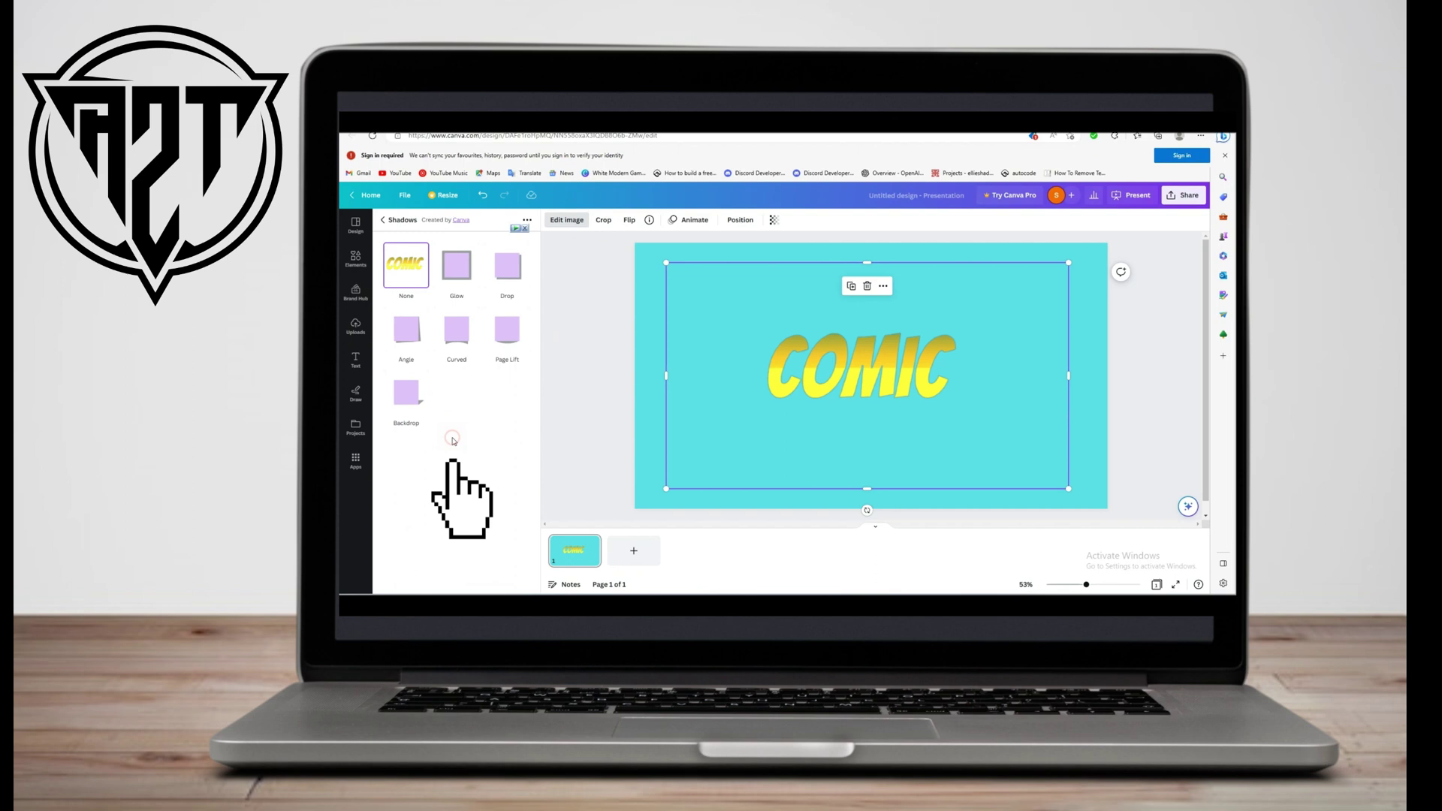
pyautogui.click(455, 275)
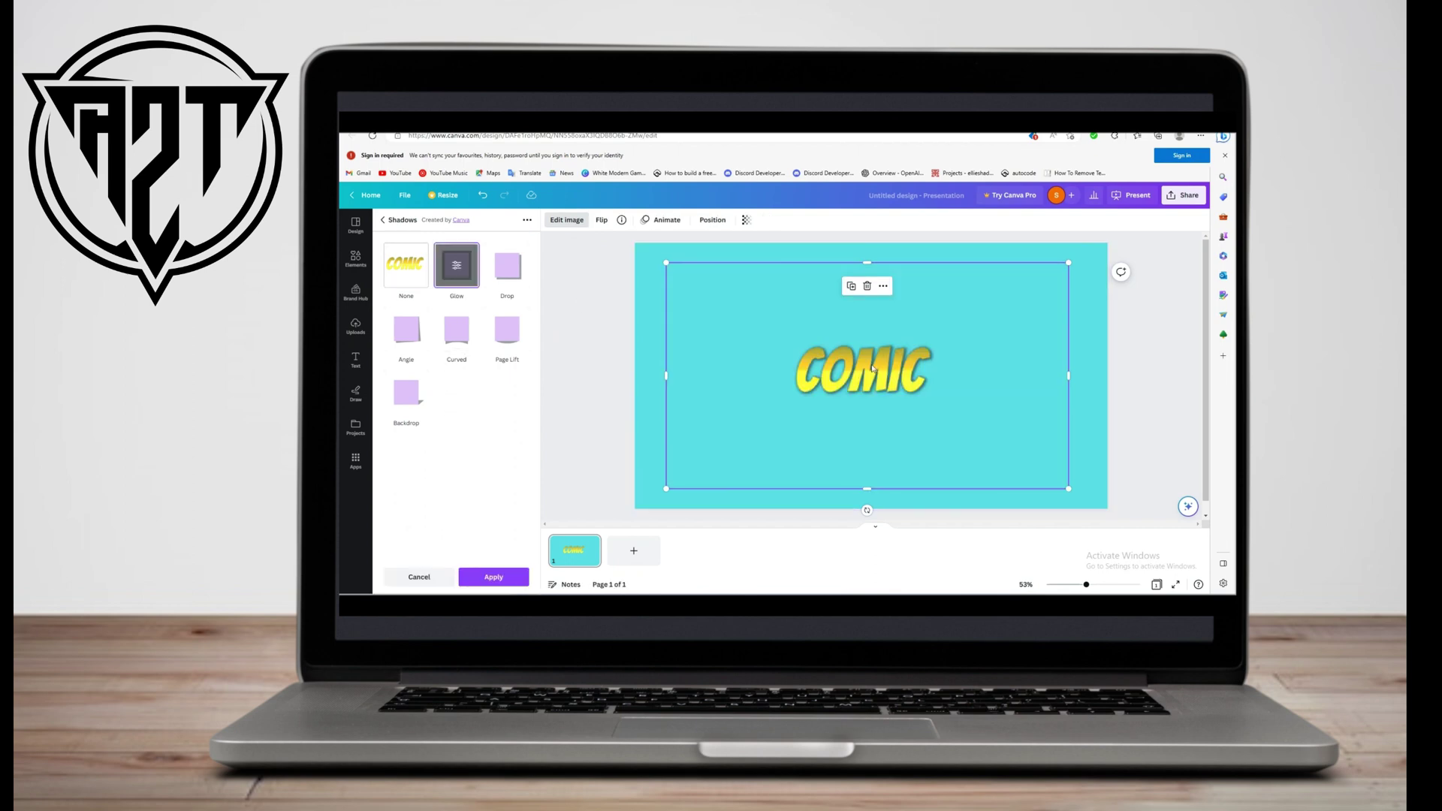
# Step: Tune the glow to blur 9, transparency 78 and a larger size, then enlarge the image
pyautogui.click(458, 269)
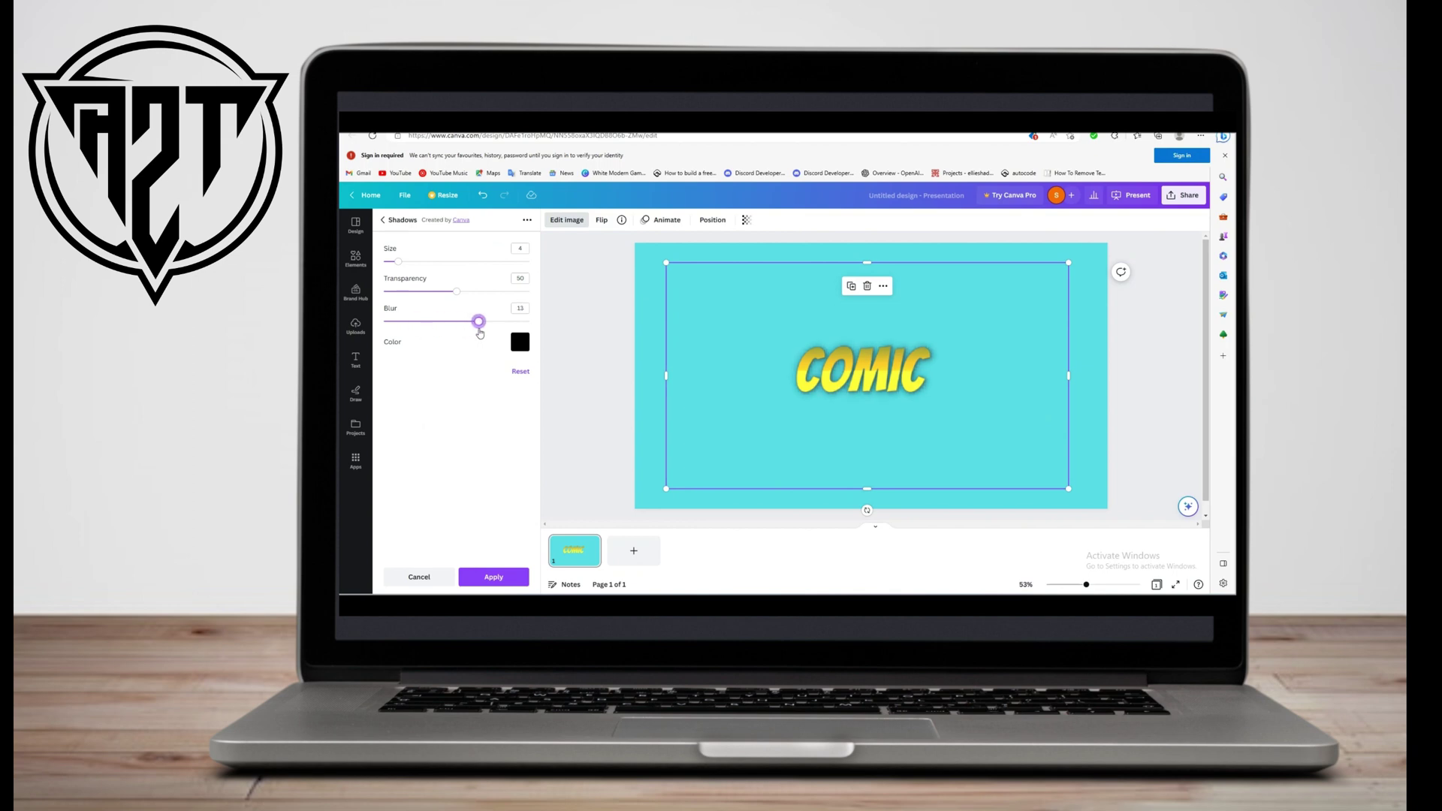
pyautogui.moveTo(480, 331); pyautogui.dragTo(486, 332)
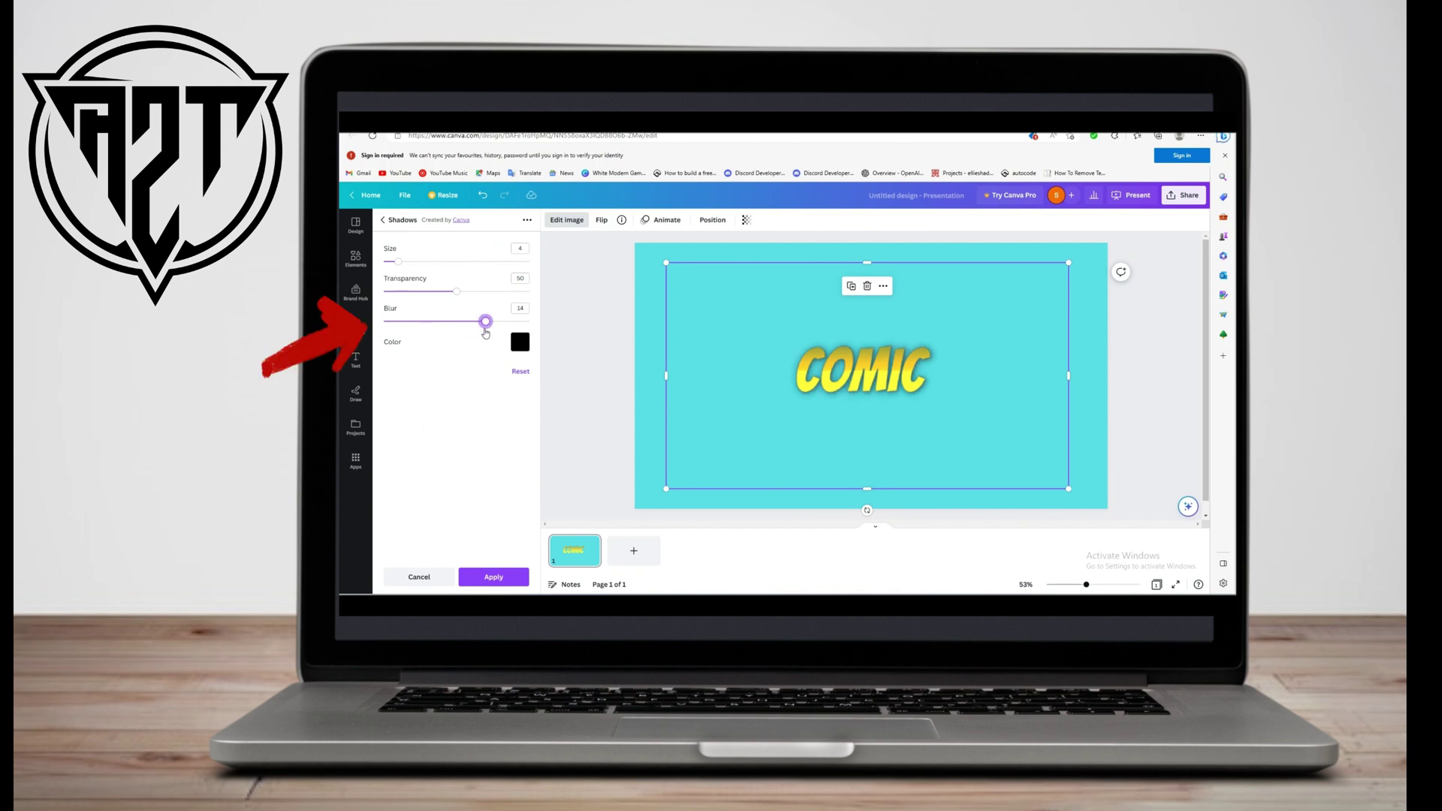
pyautogui.click(455, 293)
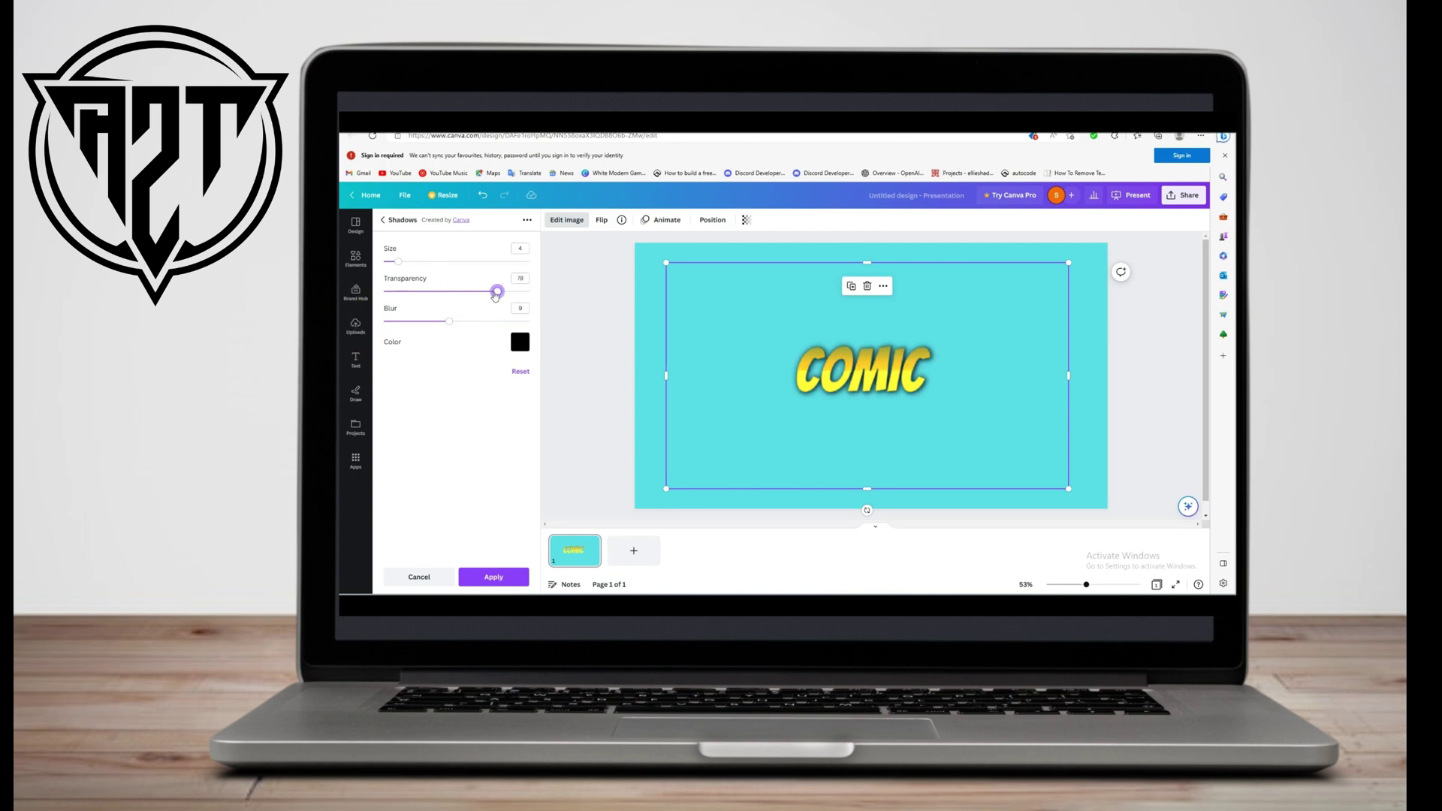
pyautogui.moveTo(406, 263); pyautogui.dragTo(452, 274)
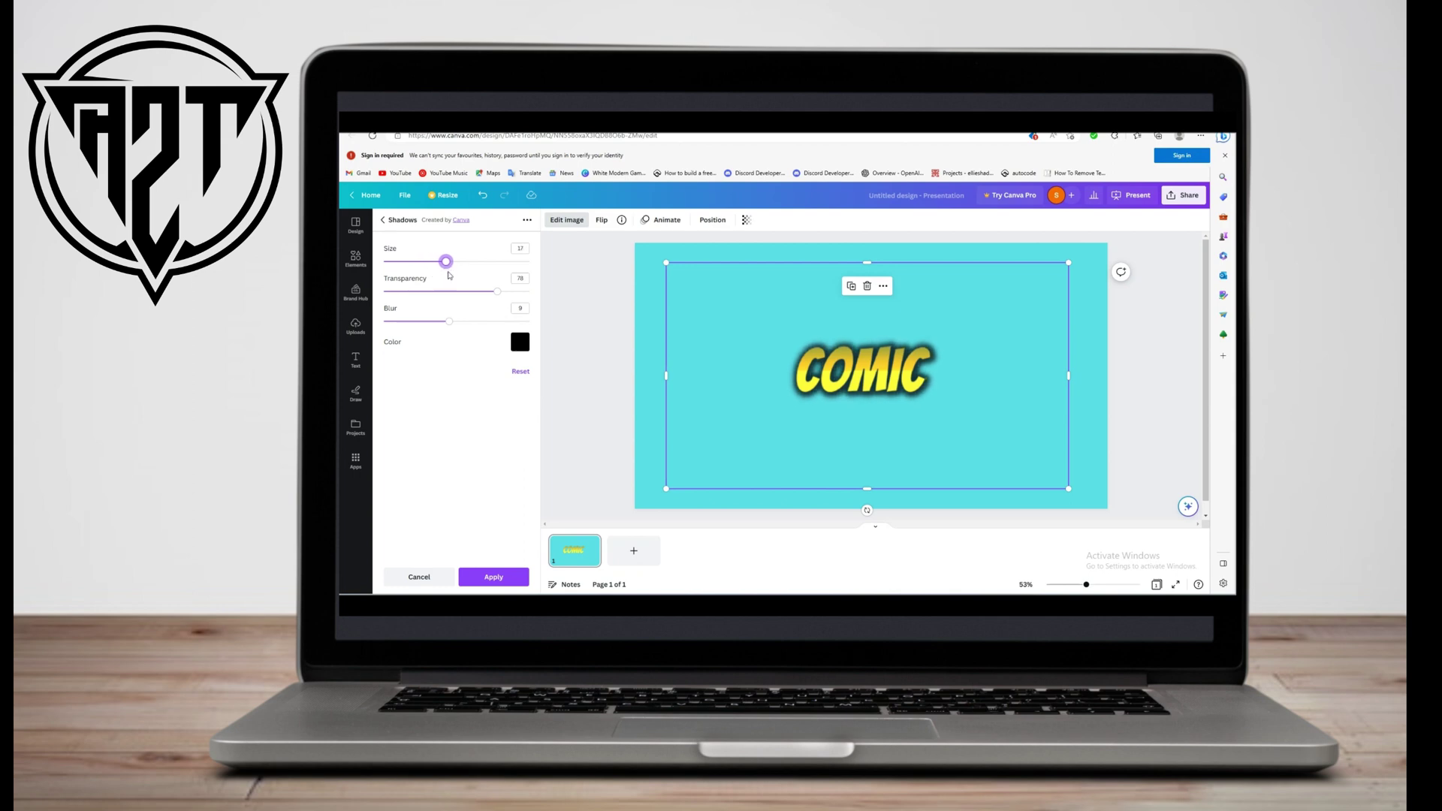
pyautogui.moveTo(666, 263); pyautogui.dragTo(650, 254)
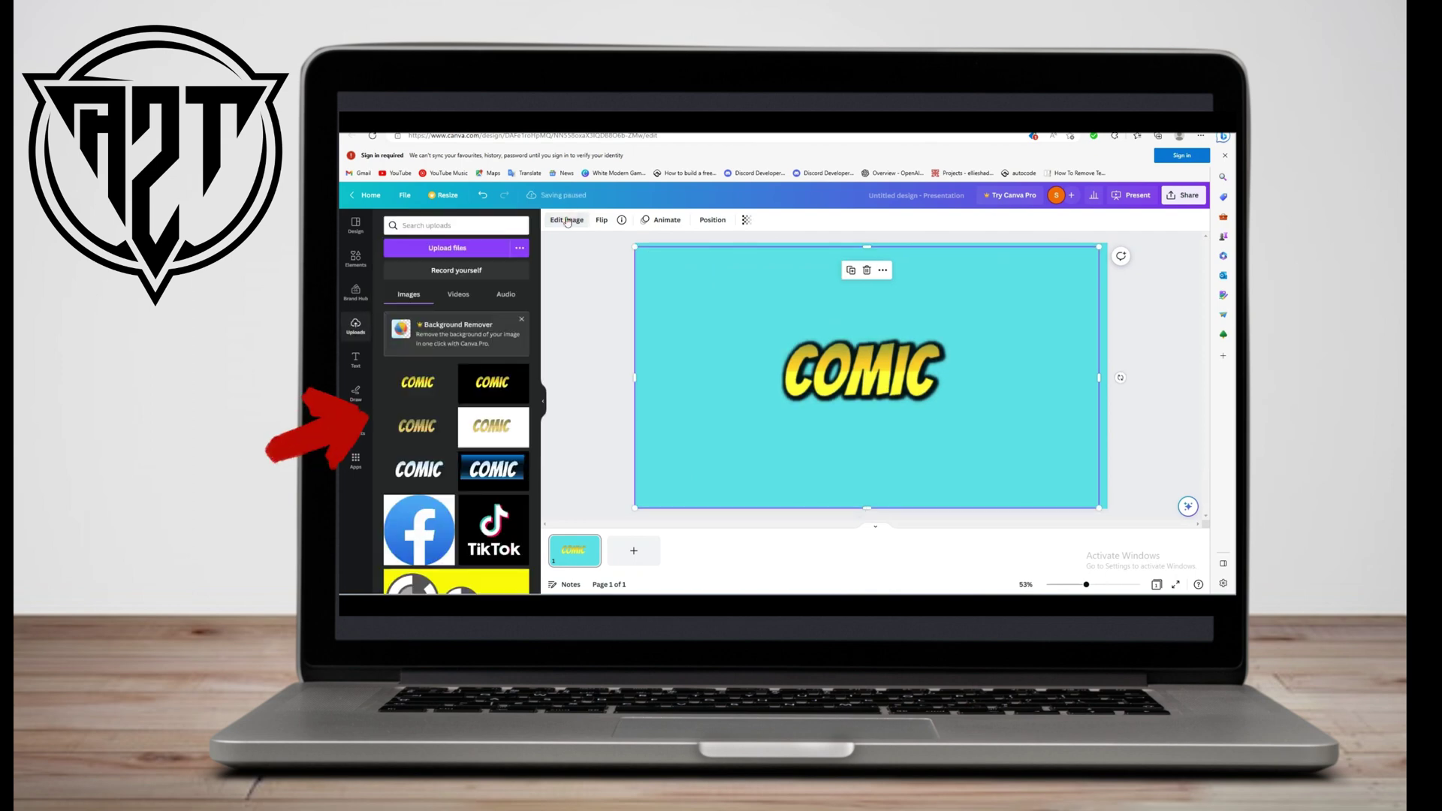
# Step: Reapply the Glow effect to the framed COMIC image and reopen its settings for fine-tuning
pyautogui.click(567, 220)
pyautogui.click(404, 422)
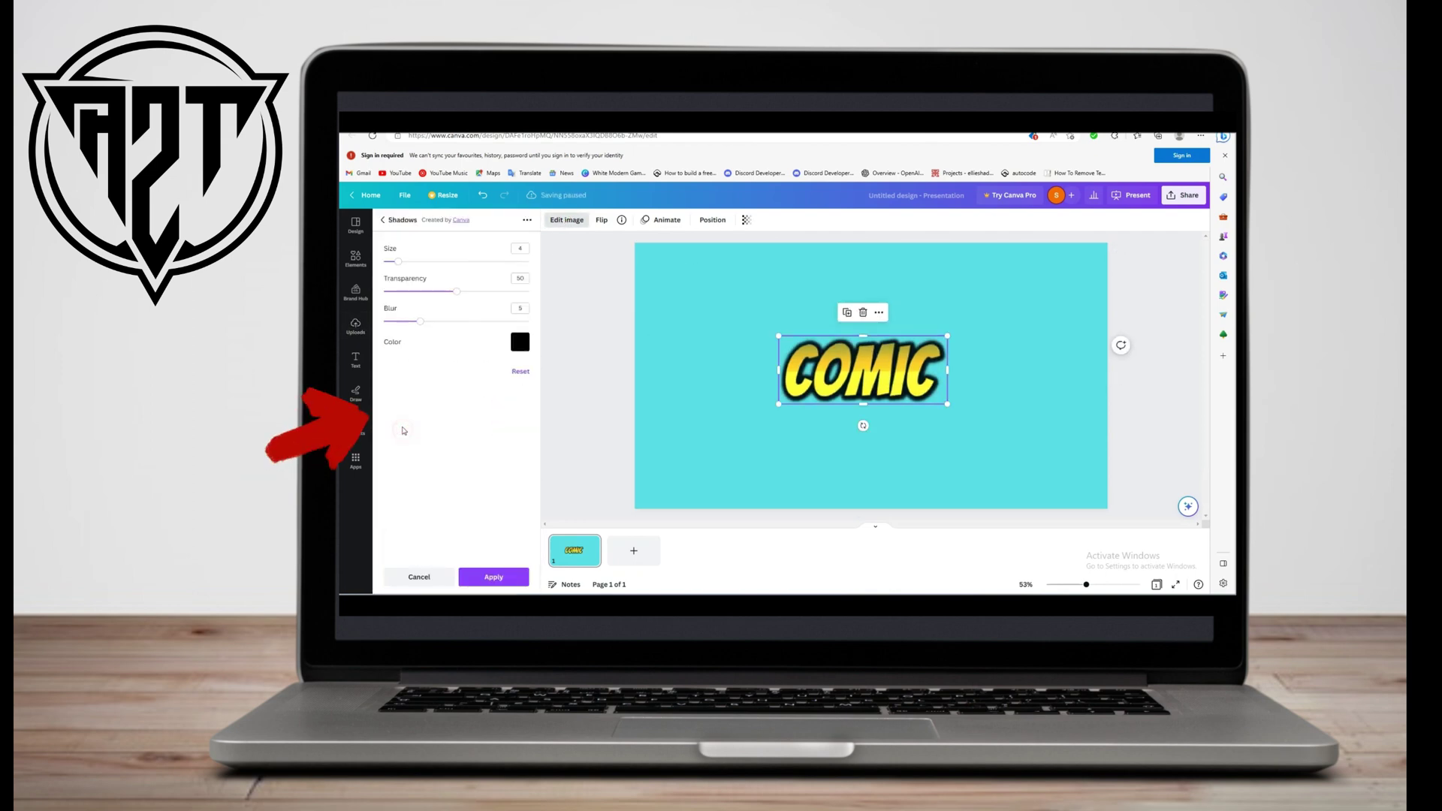
pyautogui.click(384, 220)
pyautogui.click(417, 417)
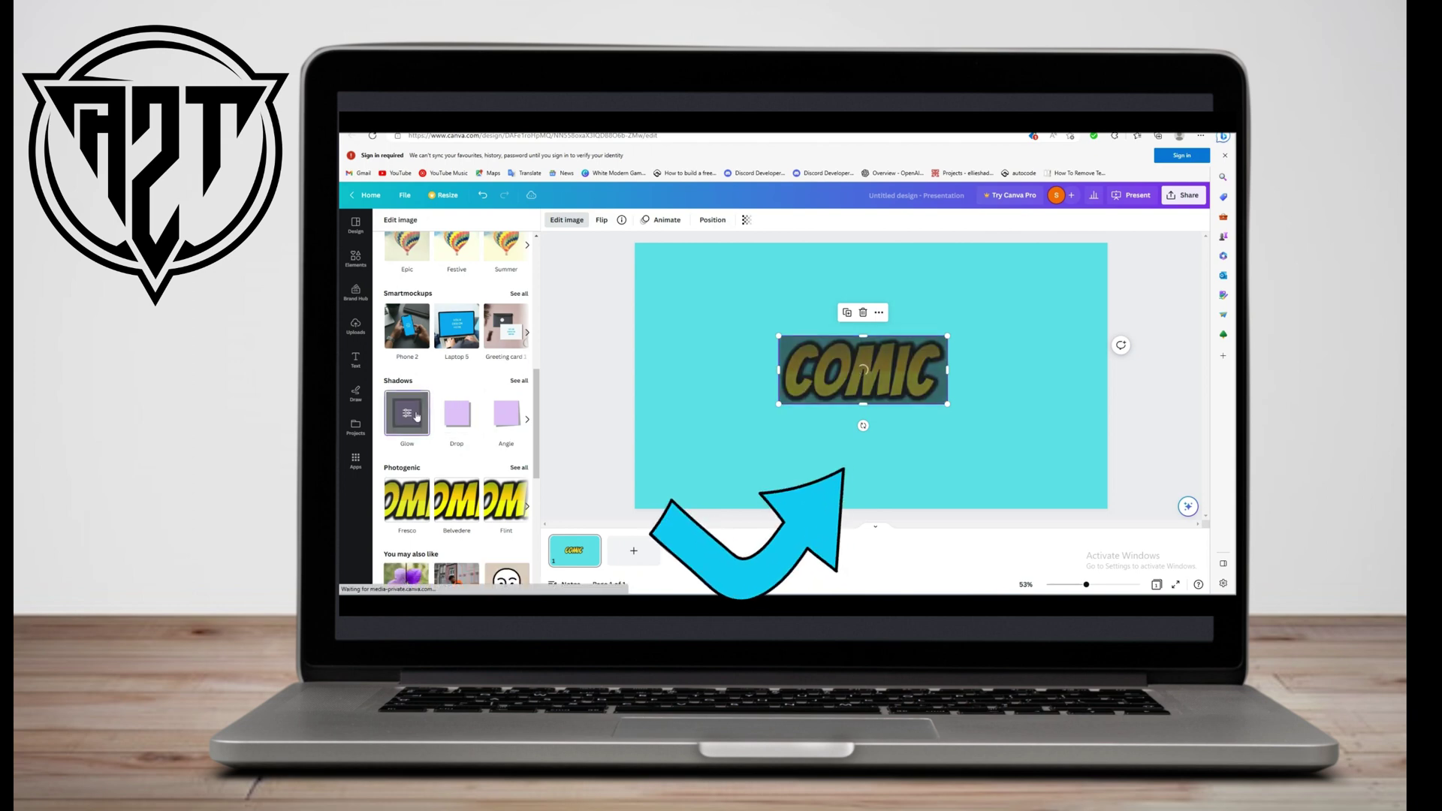
pyautogui.click(402, 404)
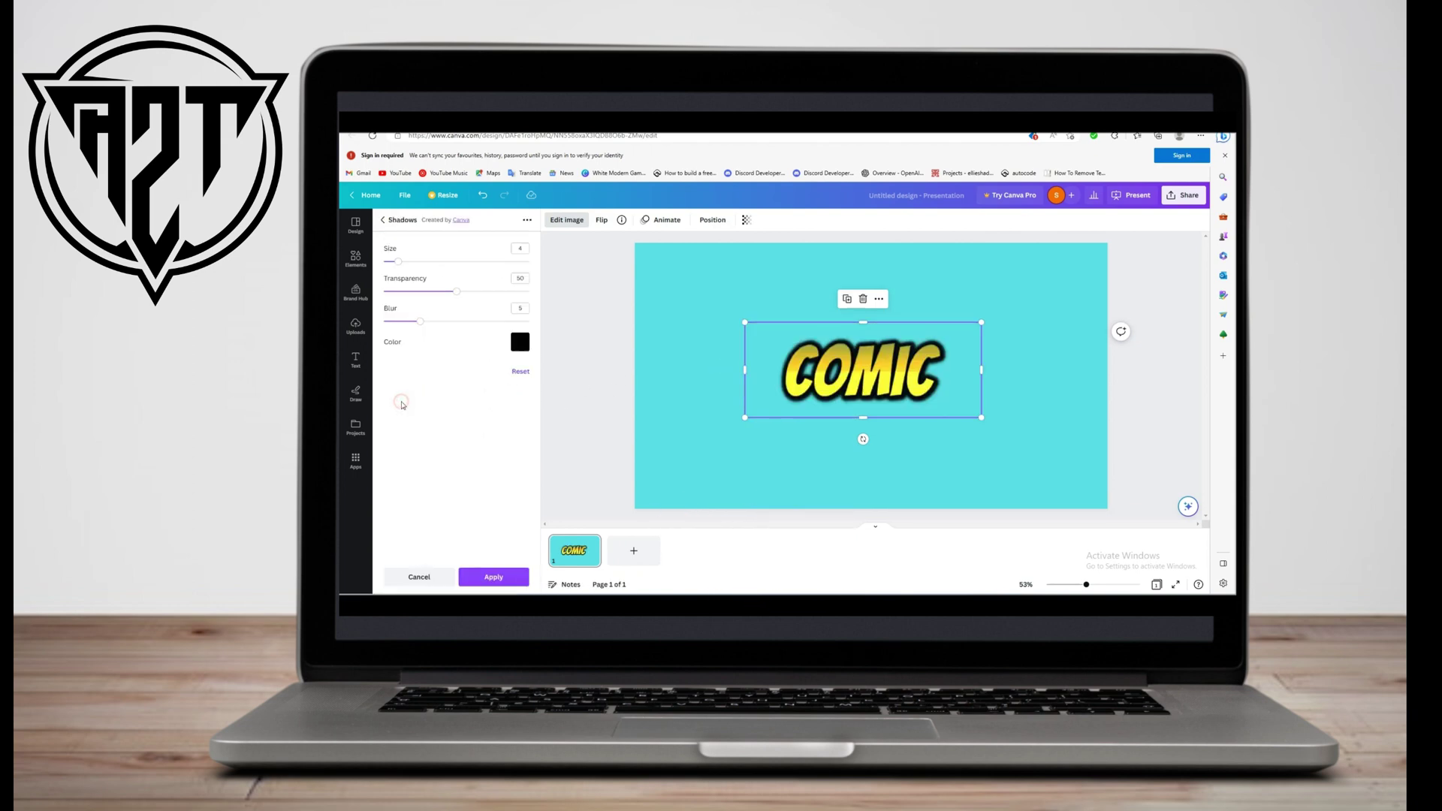